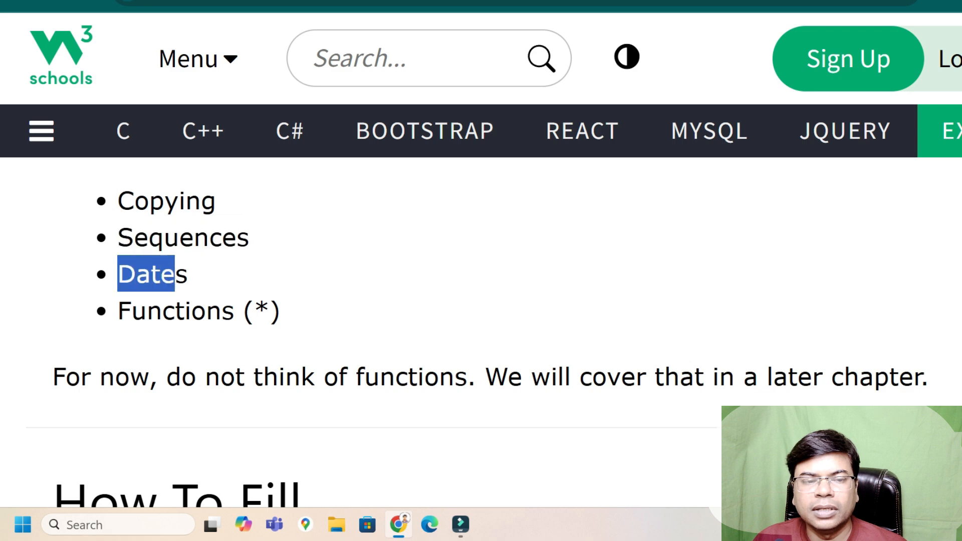
- Read the W3Schools list of what filling can be used for, marking the copying, sequences, dates and functions entries
drag(119, 311, 282, 311)
scroll(351, 300, up, 2)
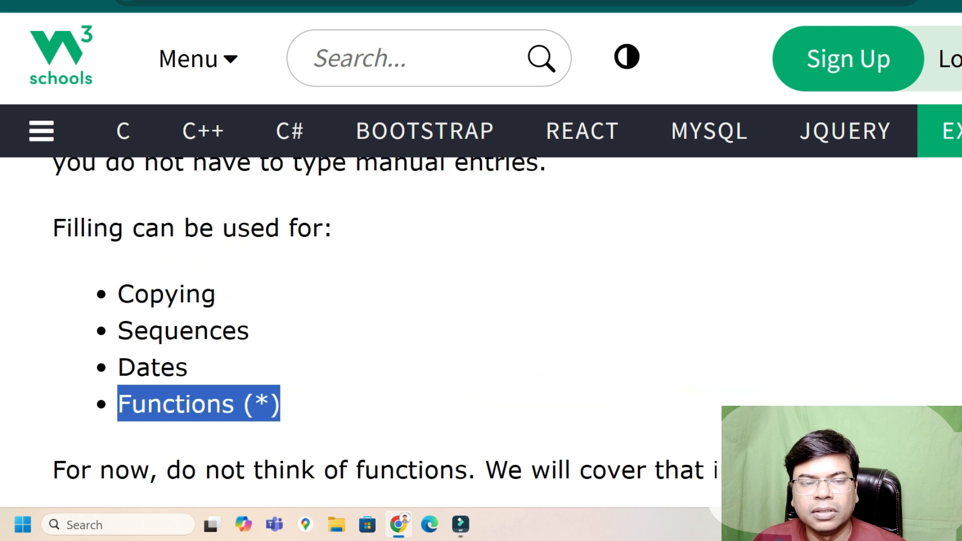
drag(118, 293, 216, 293)
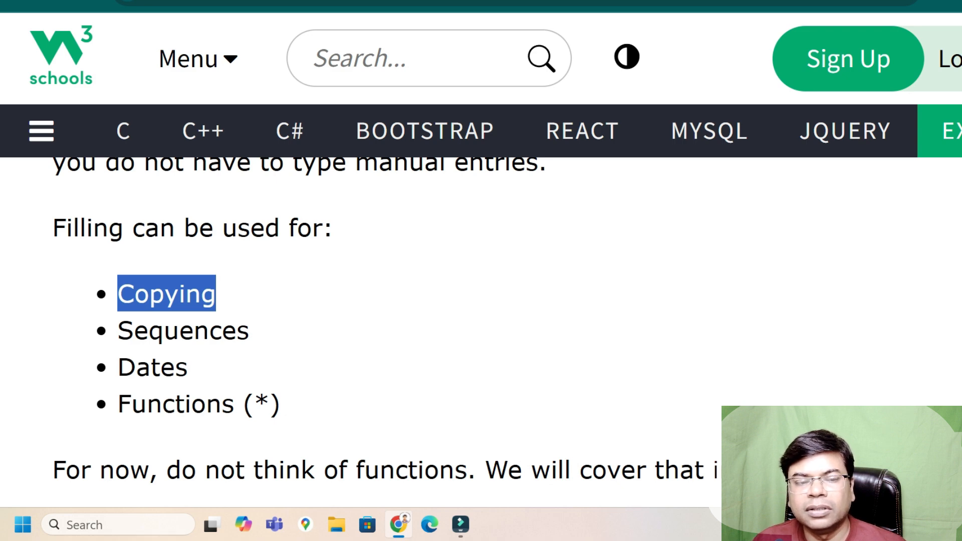
drag(118, 330, 250, 330)
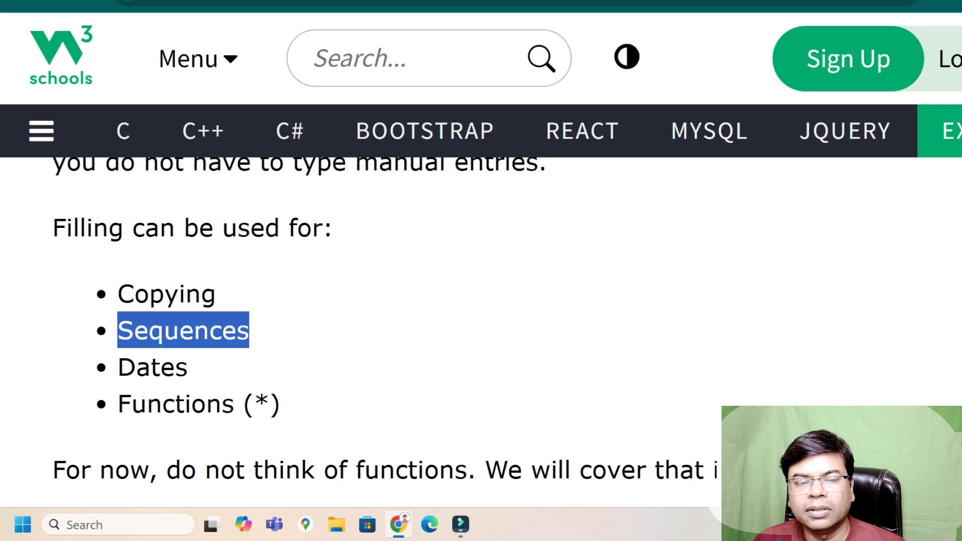
drag(118, 367, 187, 367)
drag(118, 405, 222, 404)
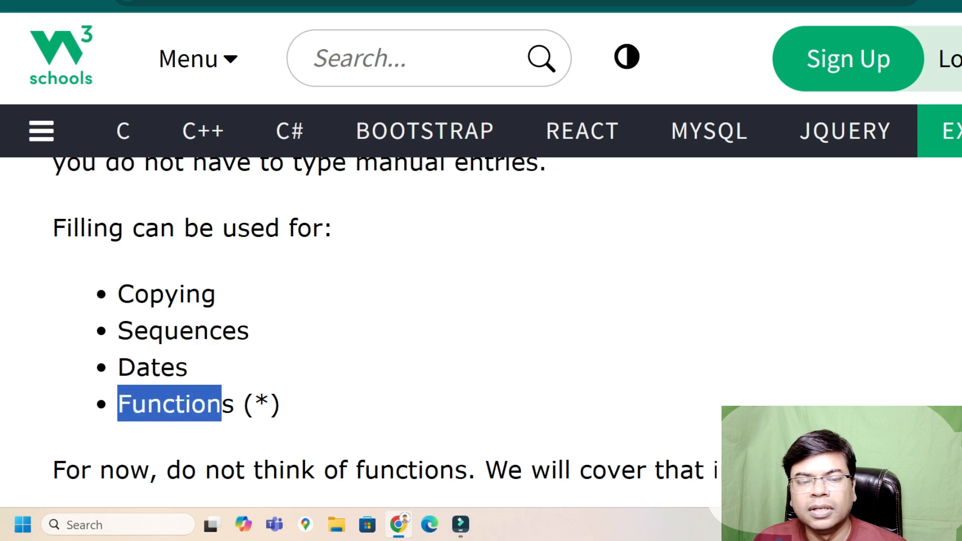
click(223, 404)
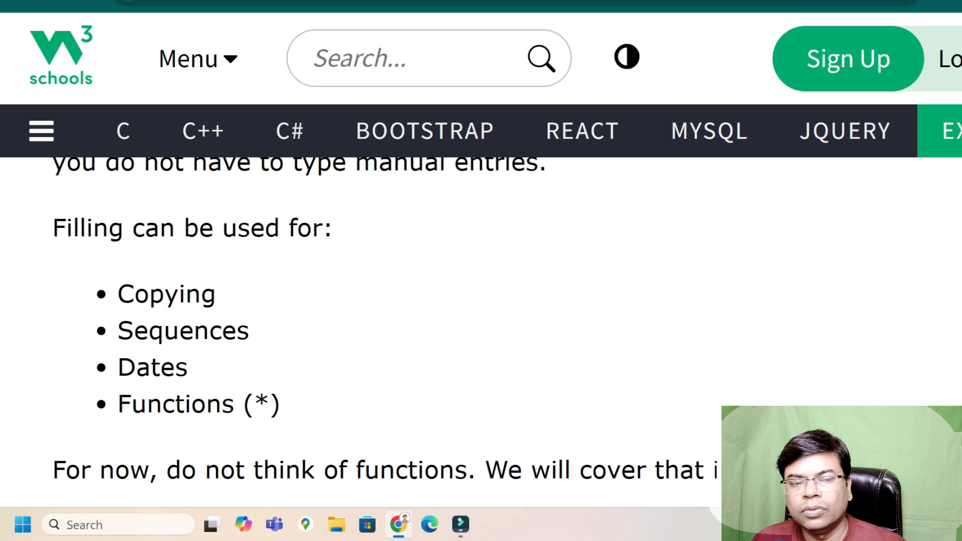
drag(118, 294, 215, 294)
drag(178, 331, 221, 331)
drag(130, 404, 184, 405)
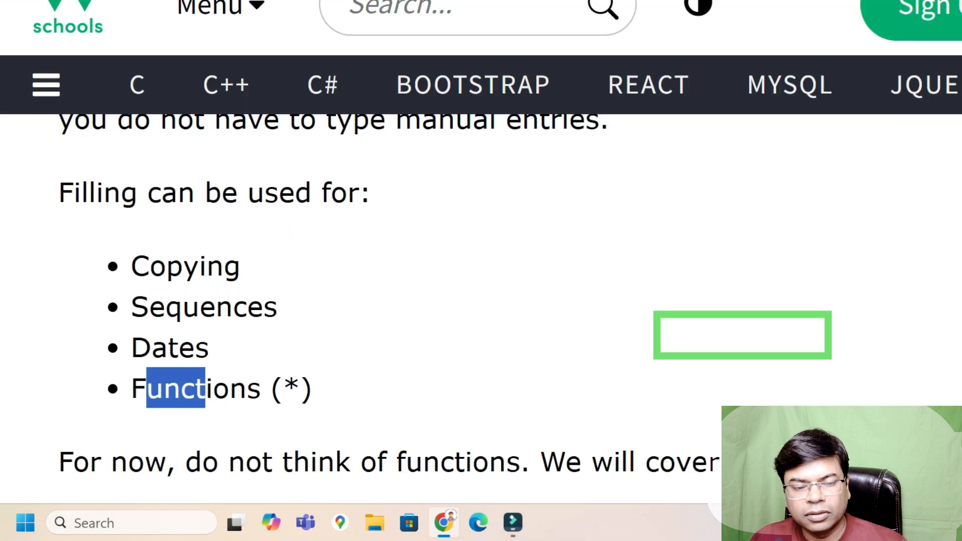
drag(149, 266, 241, 265)
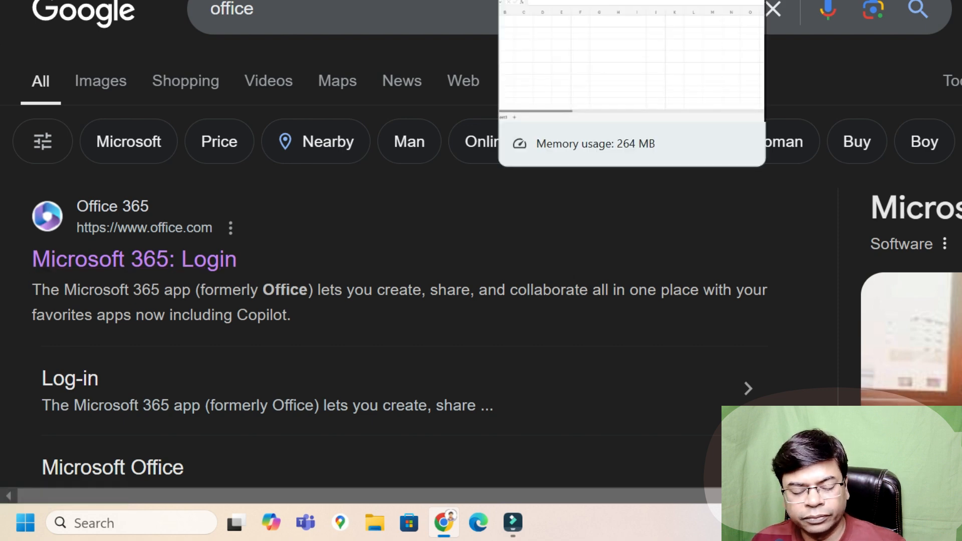
- Switch to the blank Excel workbook and enter 100 in cell D4
click(576, 0)
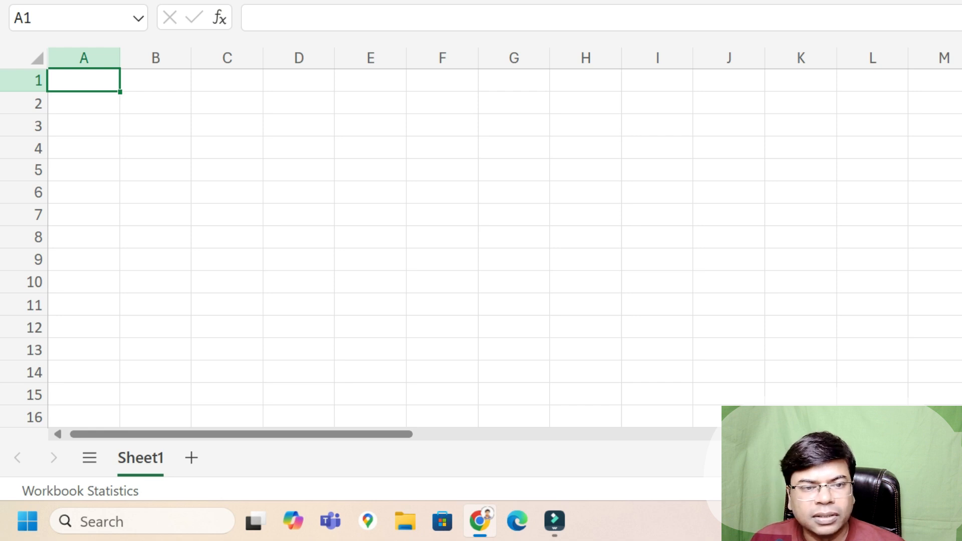
click(299, 147)
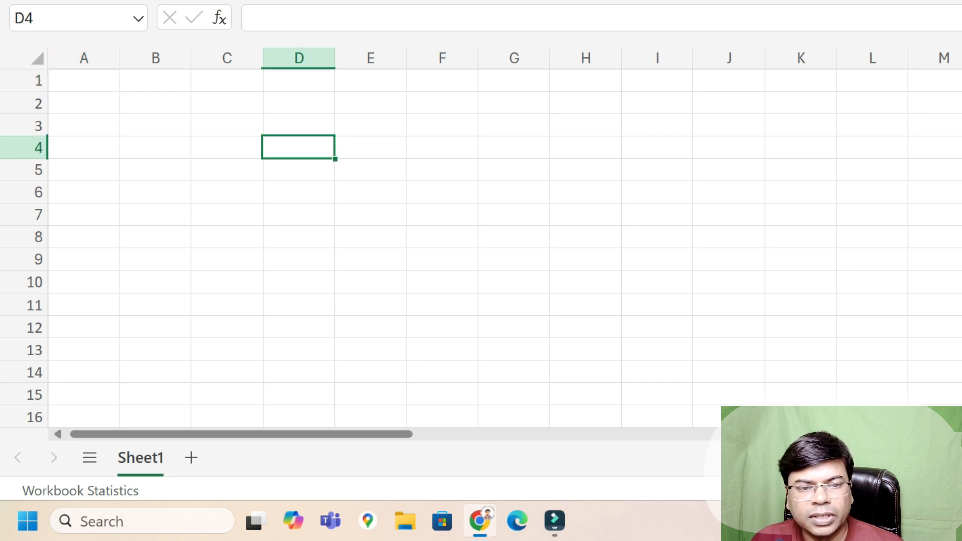
text(100)
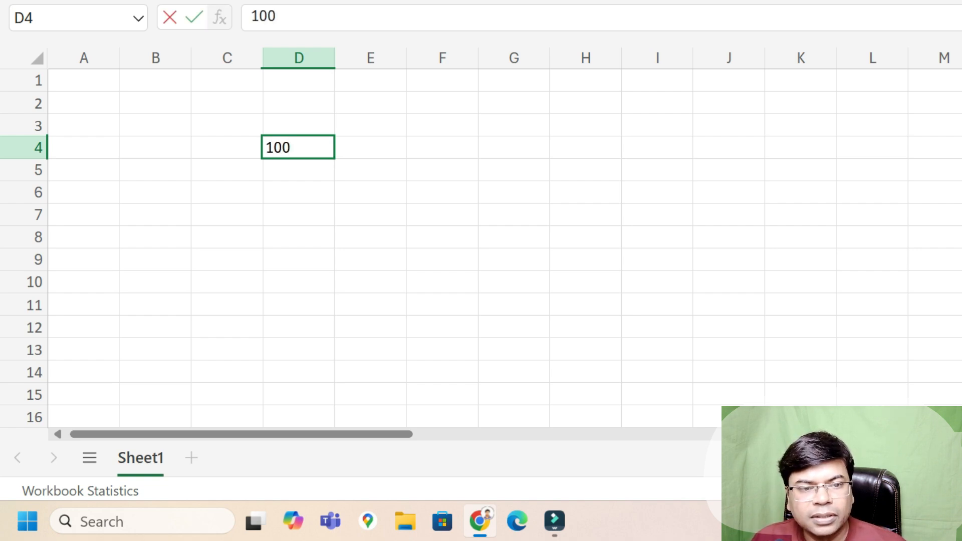
key(Return)
key(Down)
key(Down)
key(Down)
key(Down)
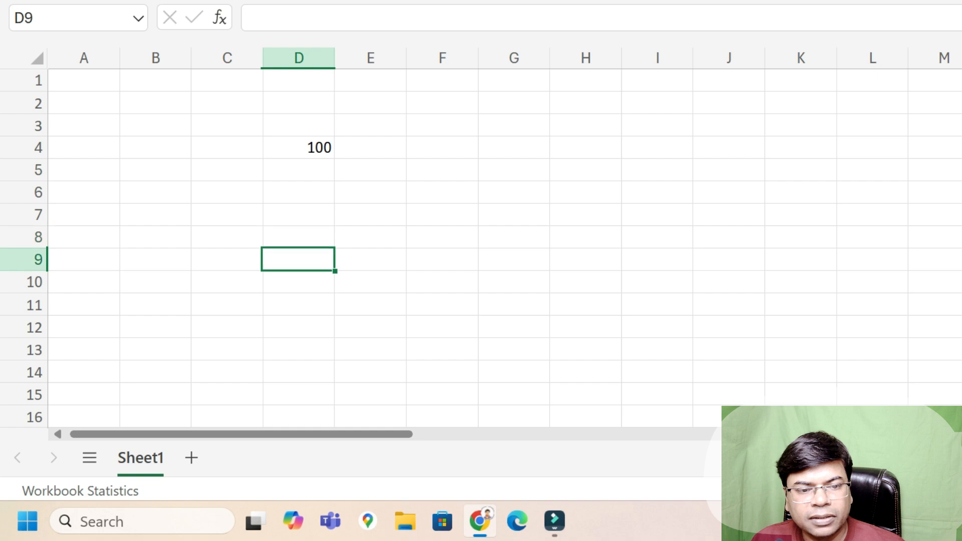
key(Down)
key(Down)
key(Down)
key(Down)
key(Down)
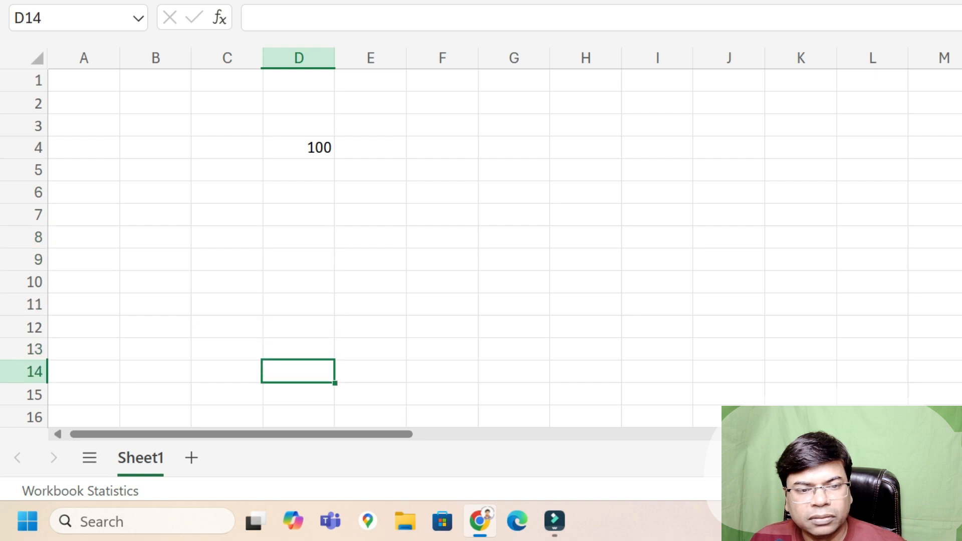
key(ctrl+Up)
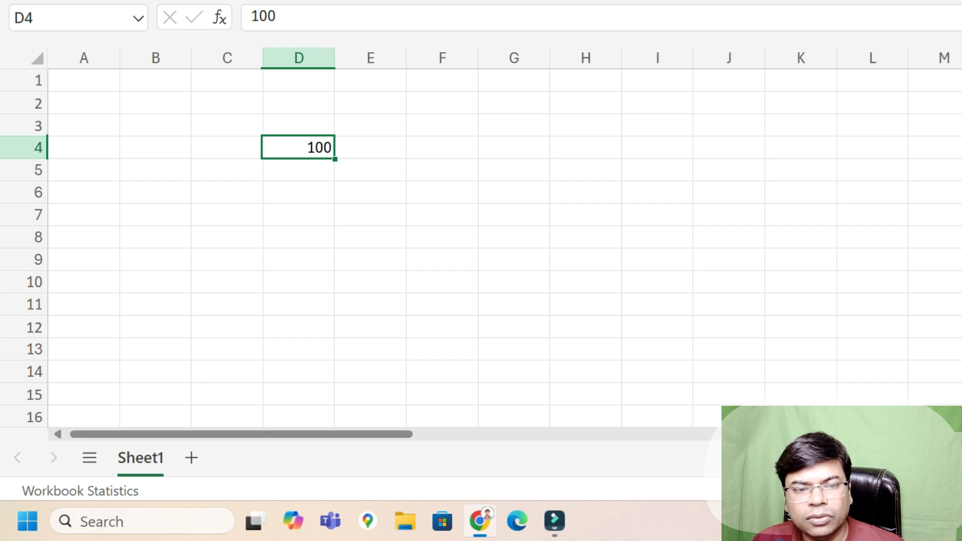
key(Down)
key(Down)
key(Down)
key(Down)
key(Down)
key(Down)
key(Down)
key(Down)
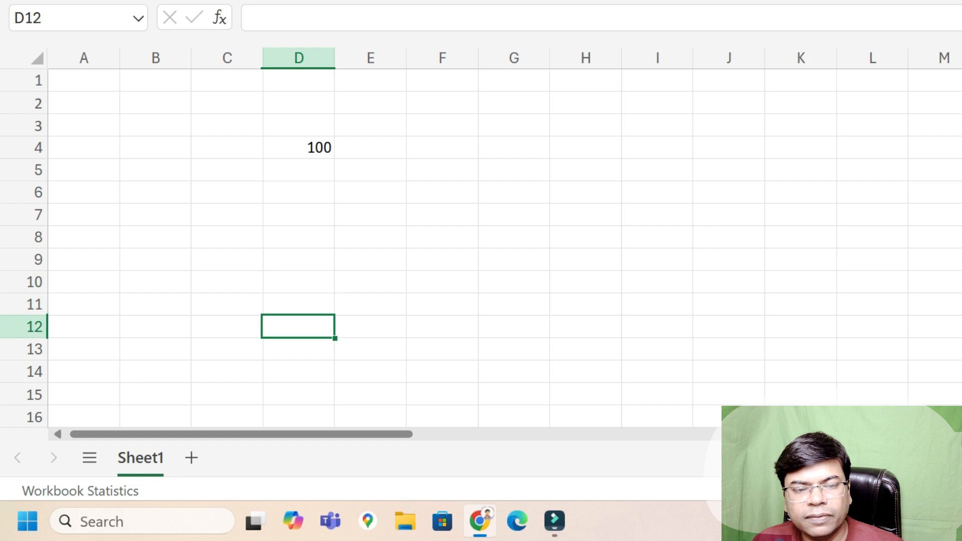
- Fill the value of cell D4 down the column through cell D13
key(ctrl+Up)
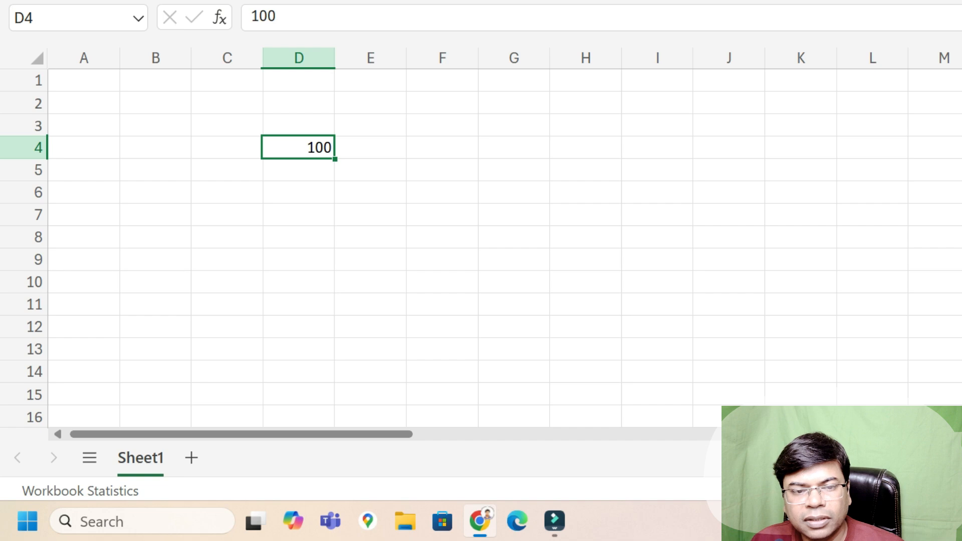
drag(335, 159, 335, 358)
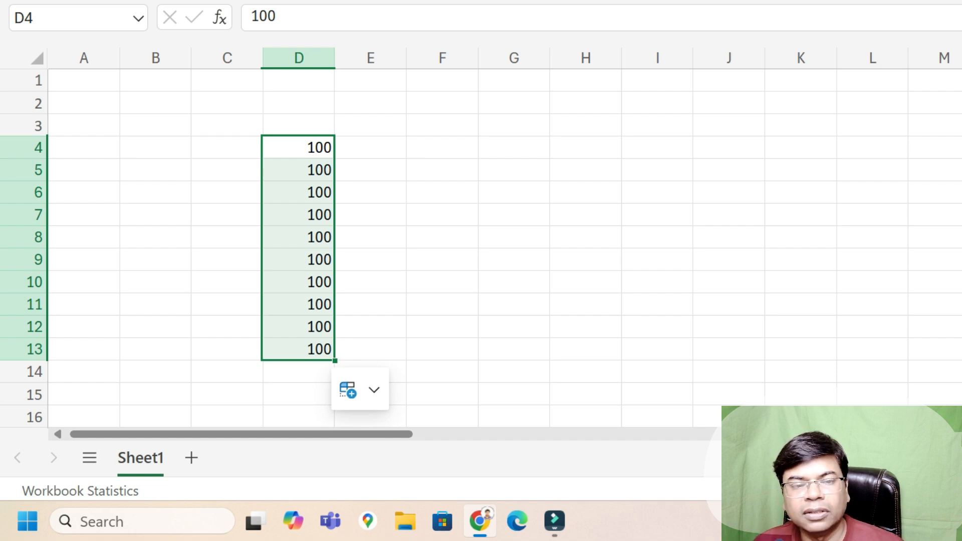
key(Down)
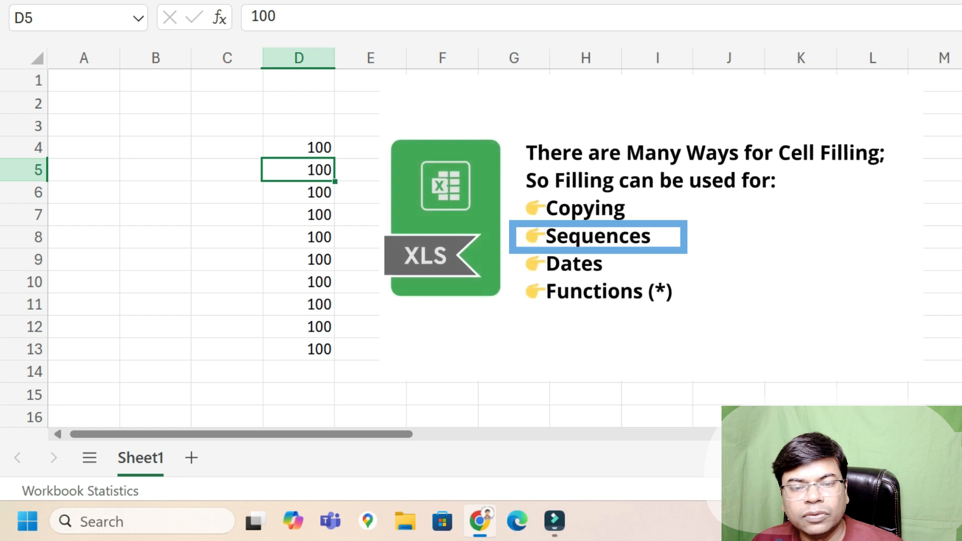
key(Right)
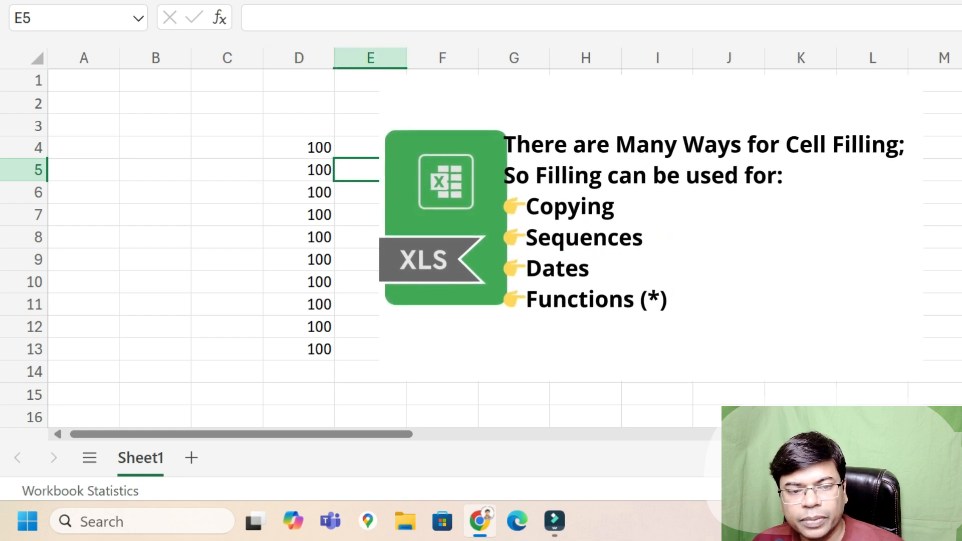
- Clear the copied values from cells D5 through D13, keeping the value in D4
click(298, 147)
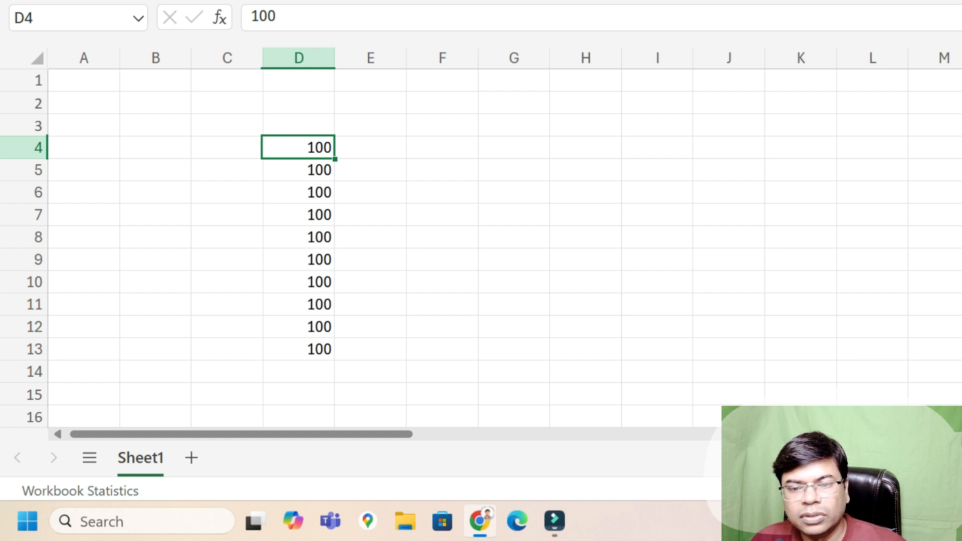
click(299, 170)
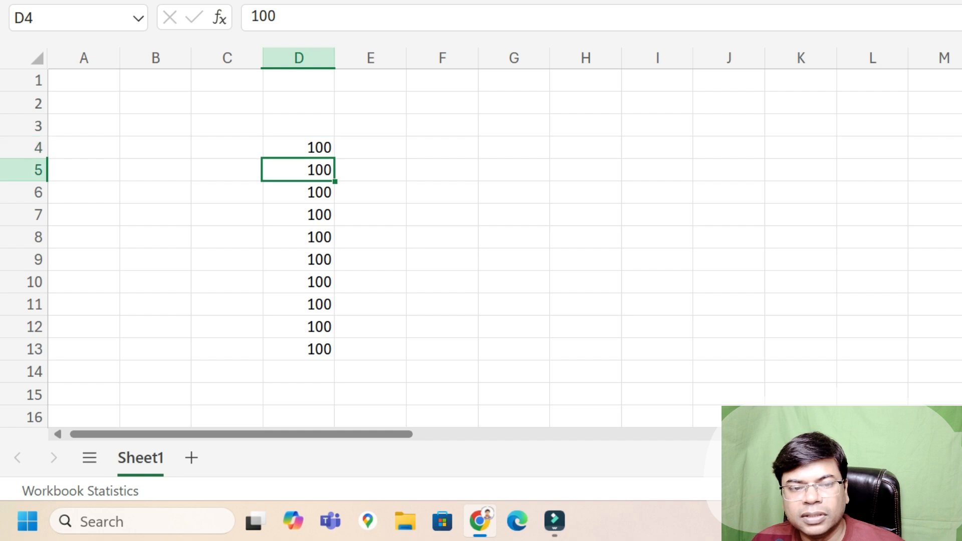
click(299, 215)
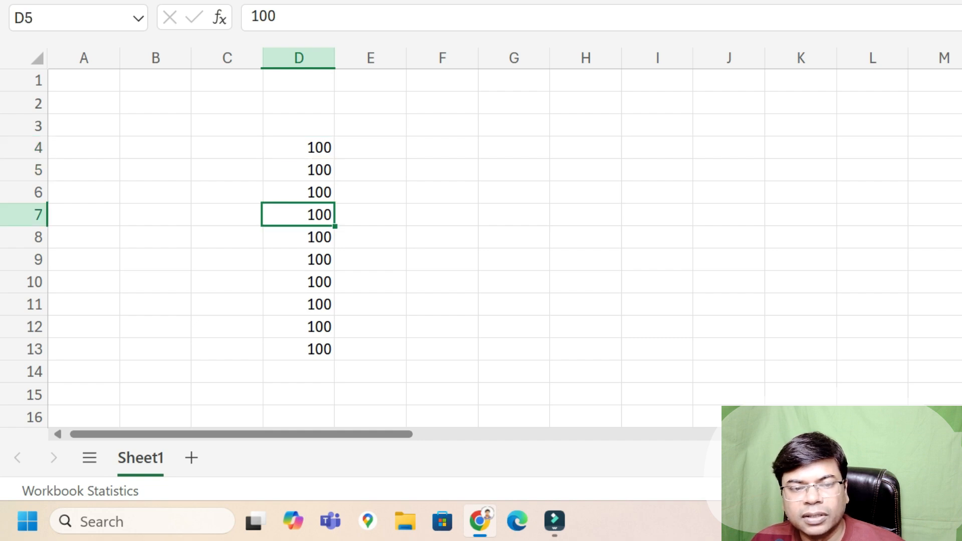
click(298, 170)
key(ctrl+shift+Down)
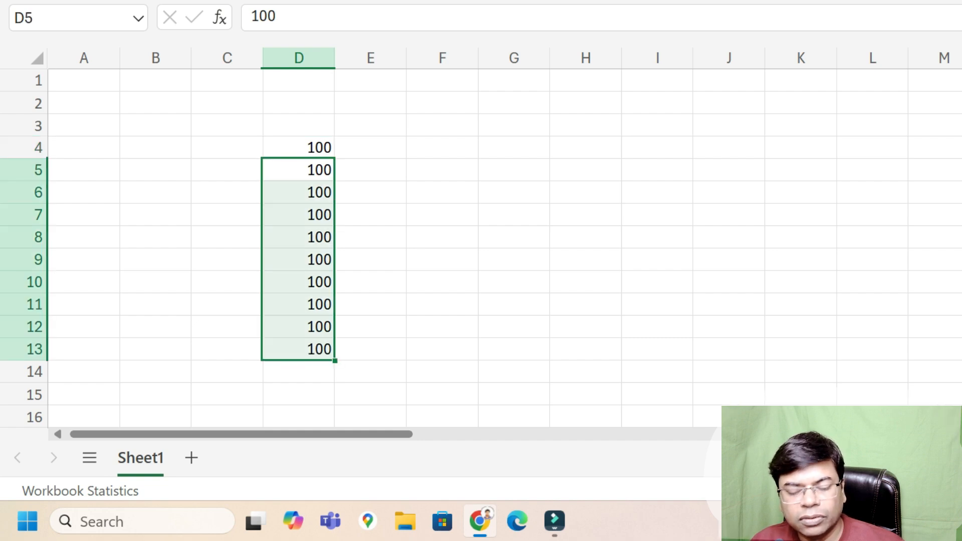
key(Delete)
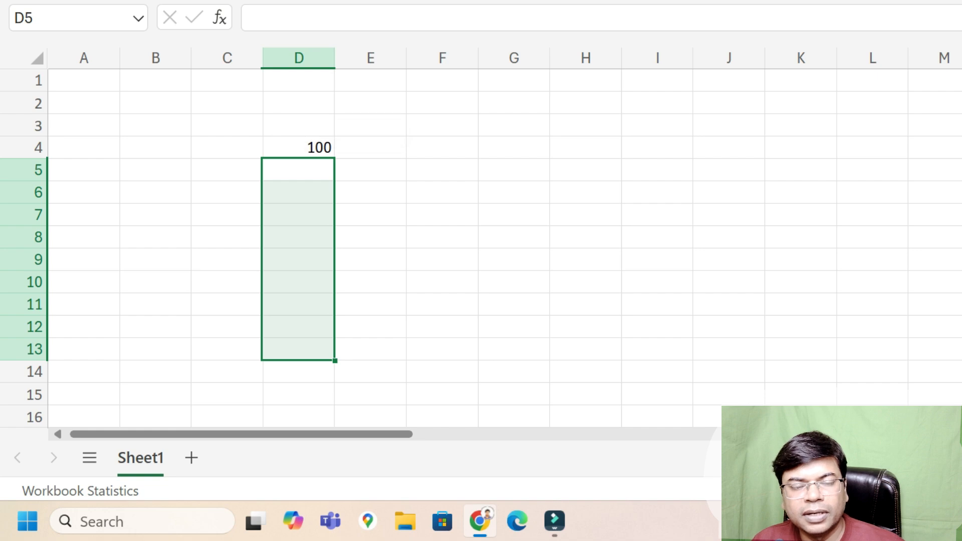
- Enter 103 in cell D5 as the second number under the one in D4
click(299, 147)
click(298, 170)
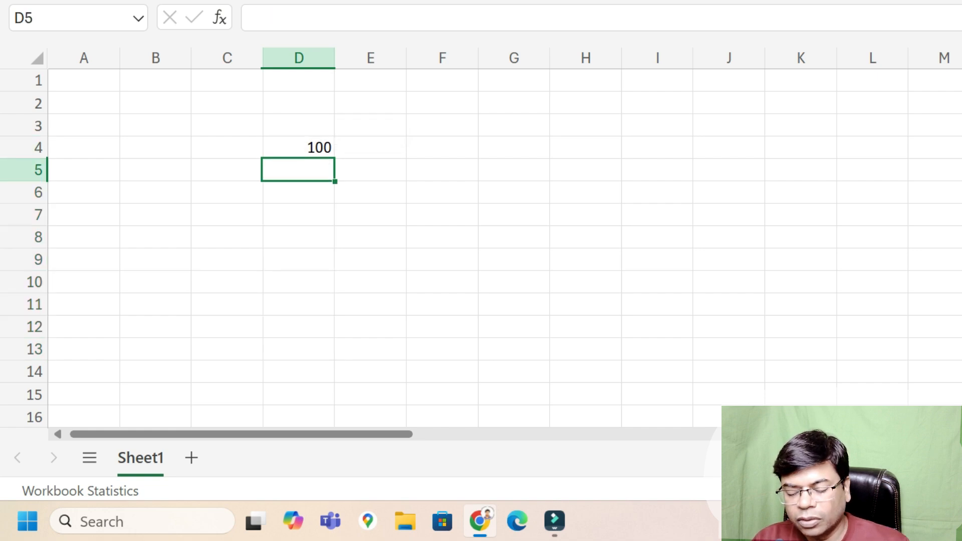
text(103)
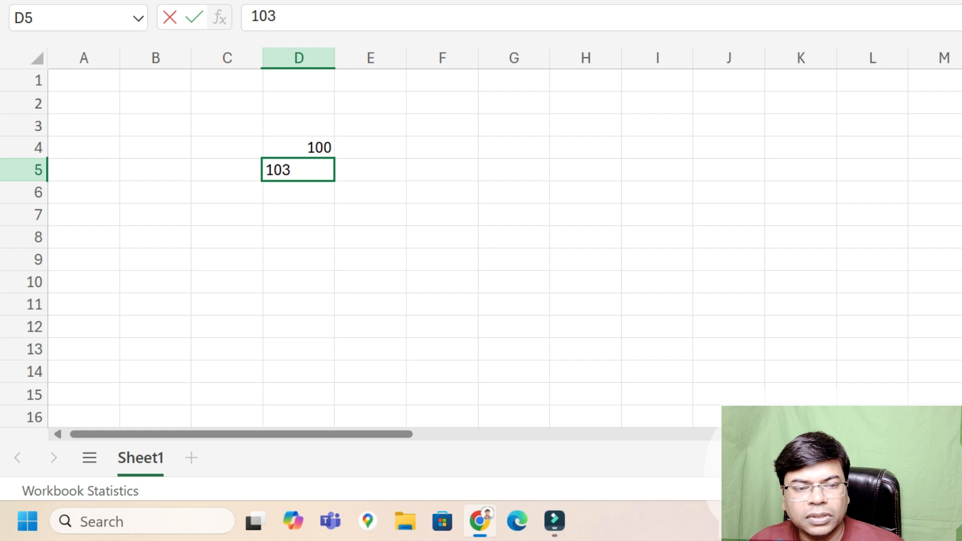
click(298, 147)
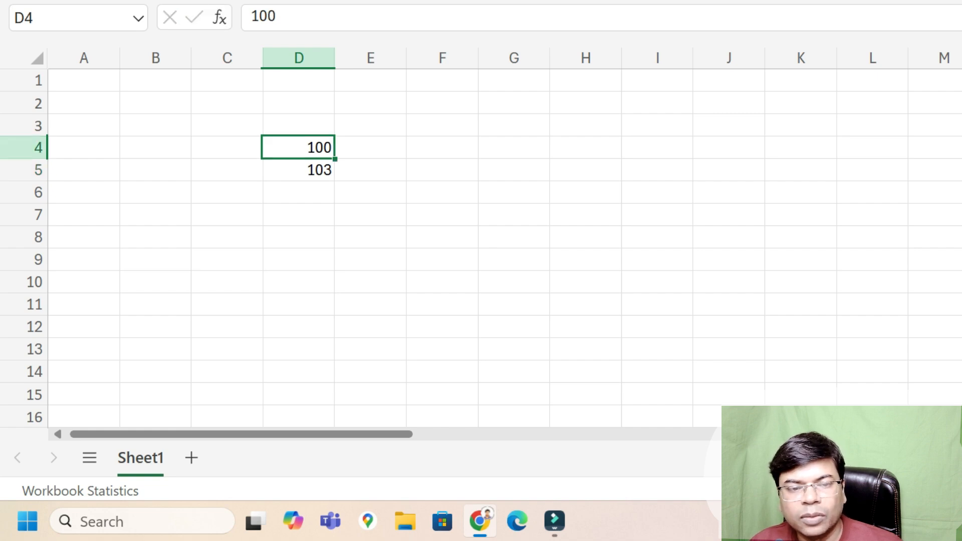
click(298, 170)
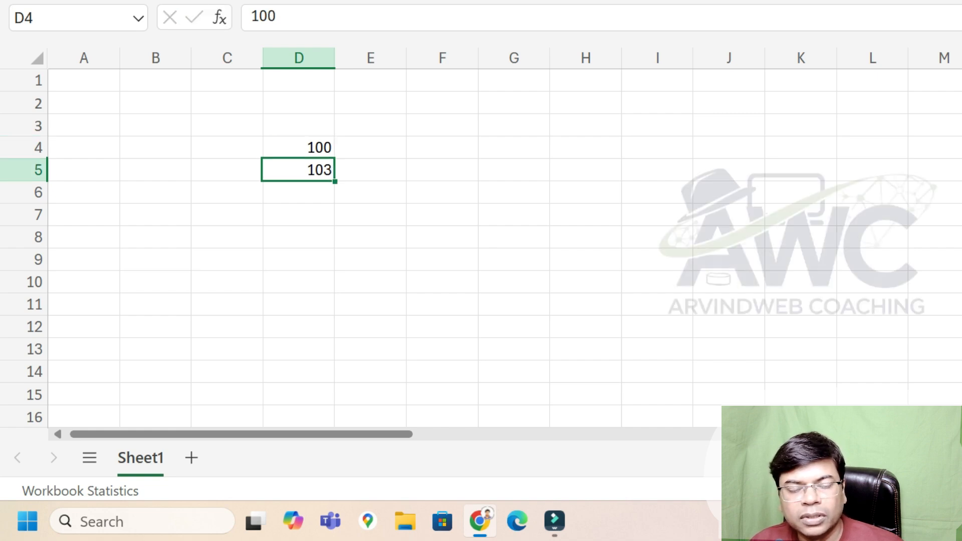
click(298, 147)
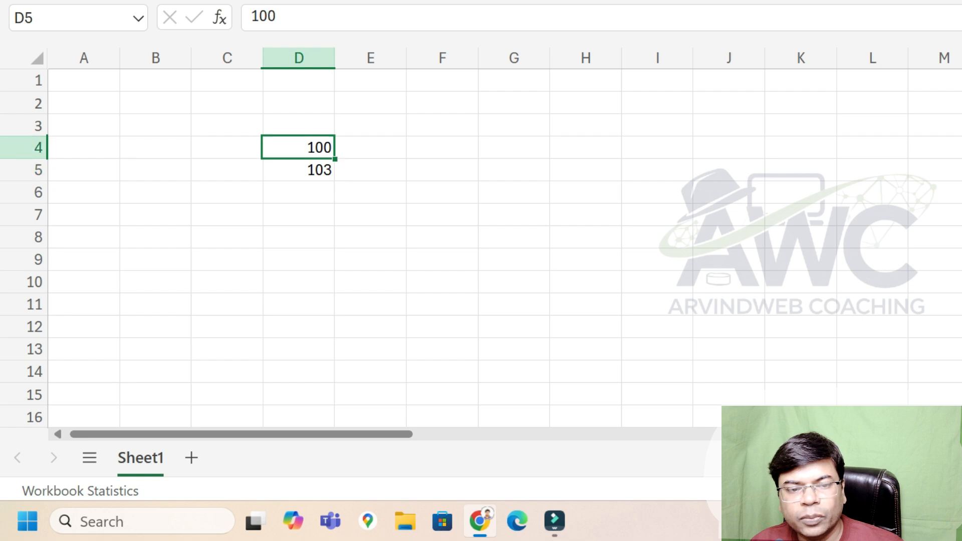
click(299, 170)
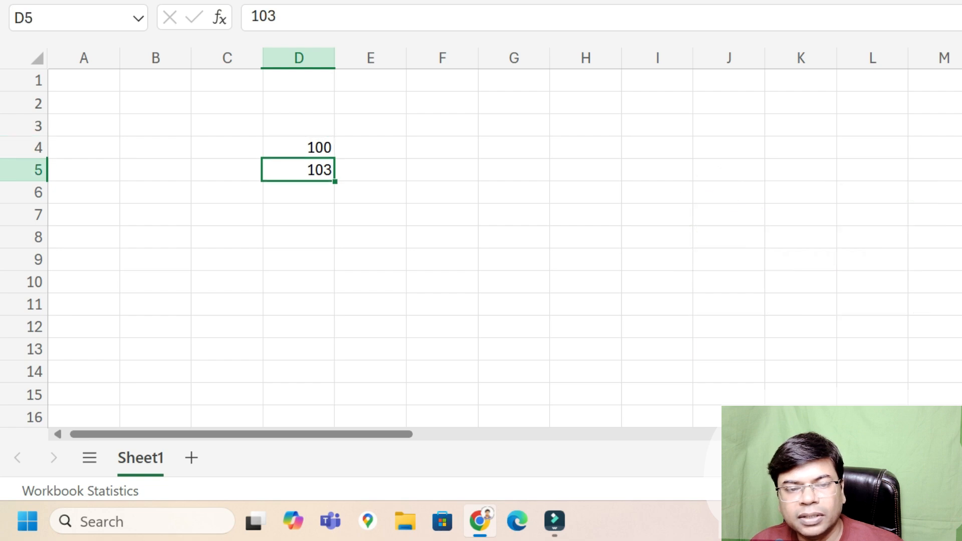
click(298, 147)
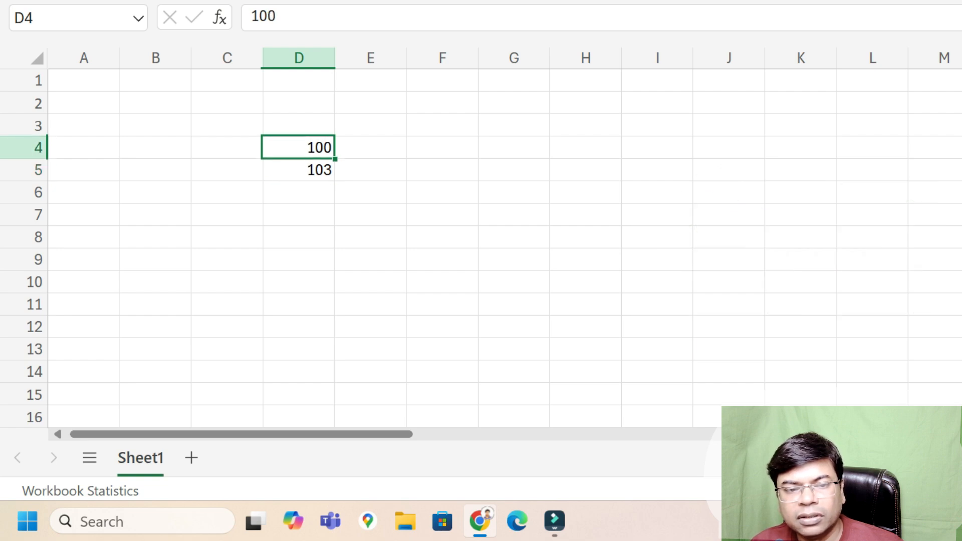
click(299, 170)
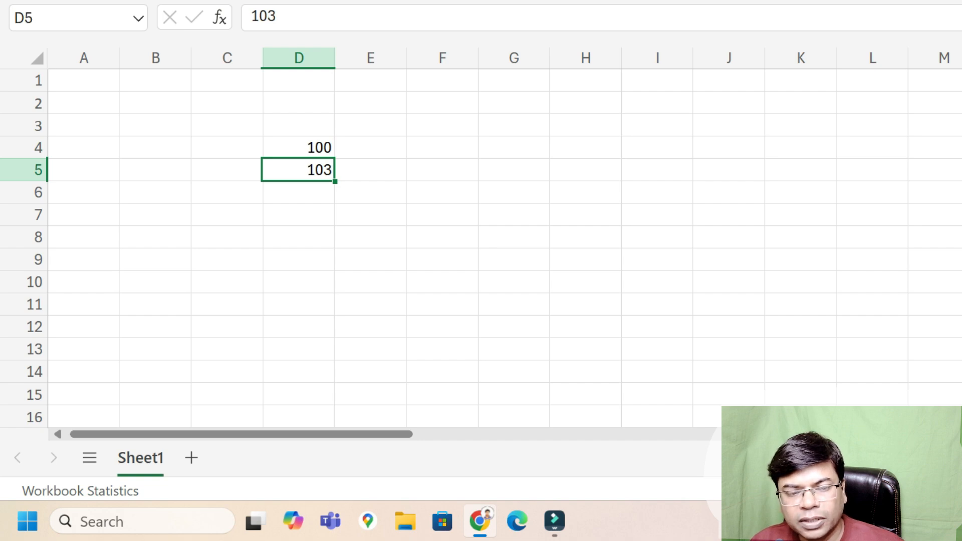
click(298, 147)
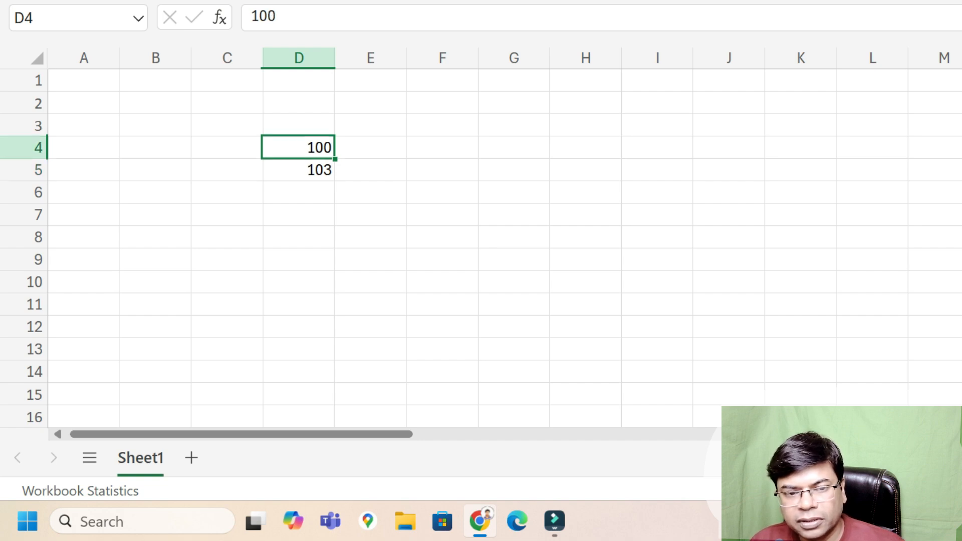
key(Down)
key(Down)
key(Down)
key(Down)
key(Down)
key(Down)
key(Down)
key(Down)
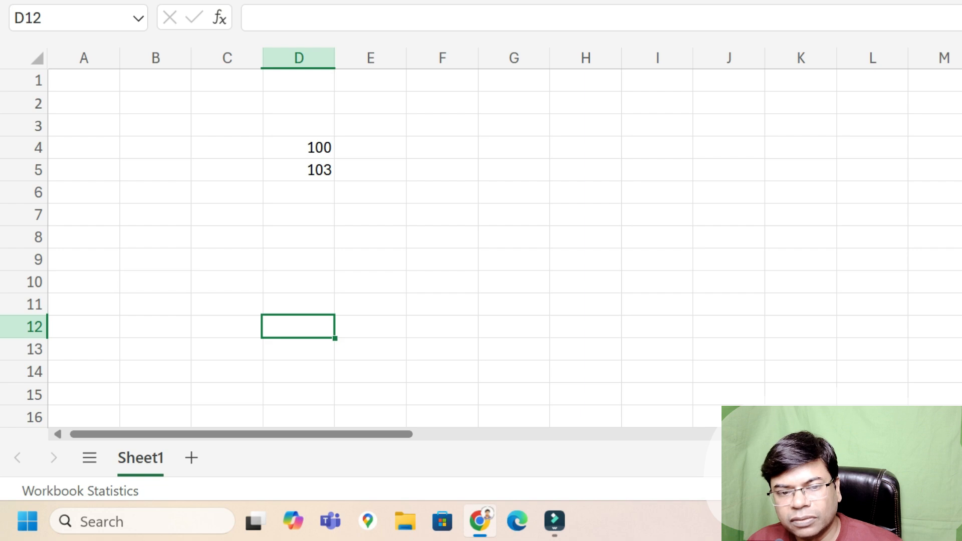
- Extend the number series from cells D4 and D5 down the column through cell D14
click(299, 147)
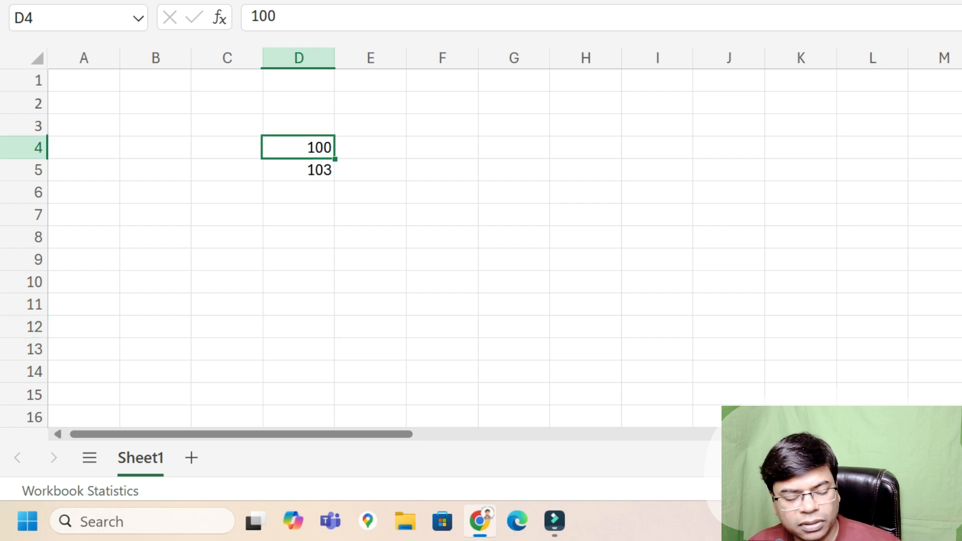
ctrl+click(299, 170)
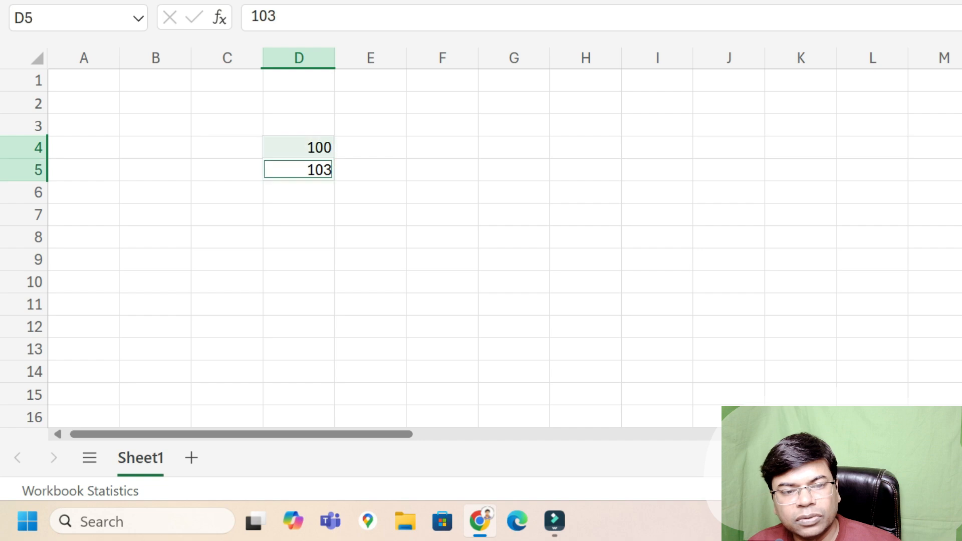
click(298, 148)
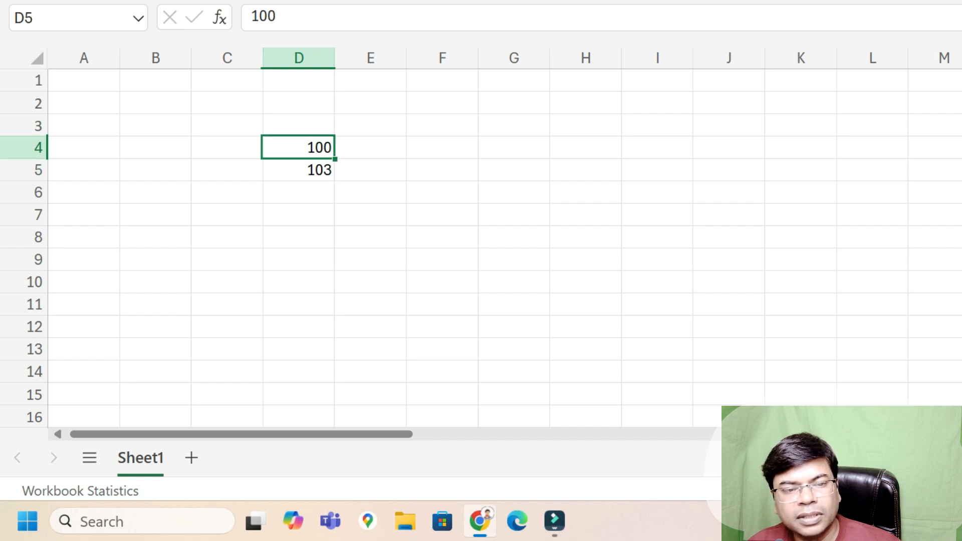
shift+click(298, 170)
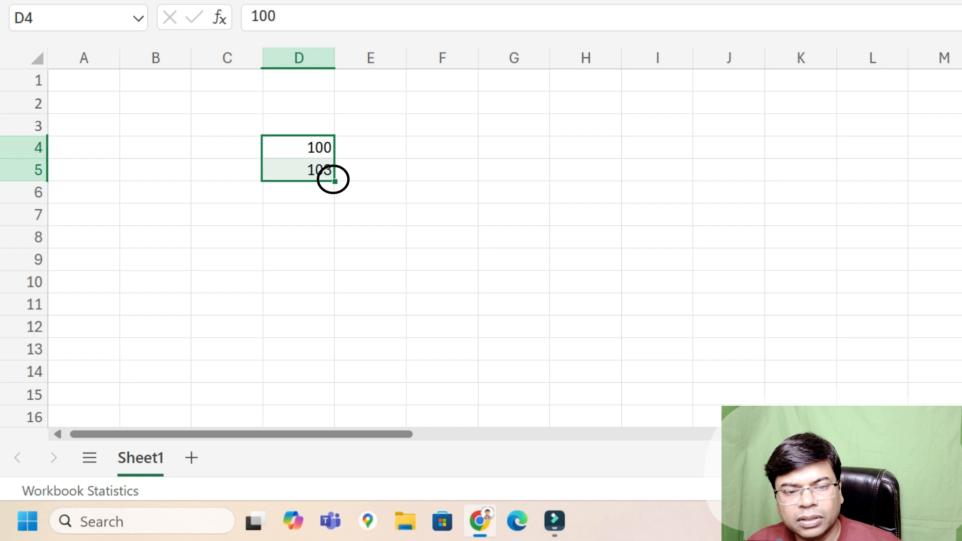
drag(333, 180, 326, 378)
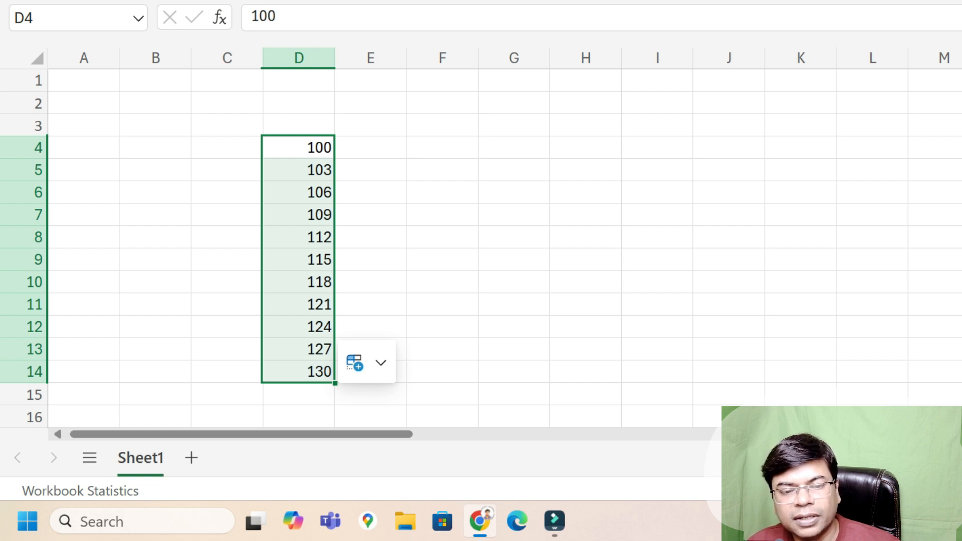
key(Down)
key(Down)
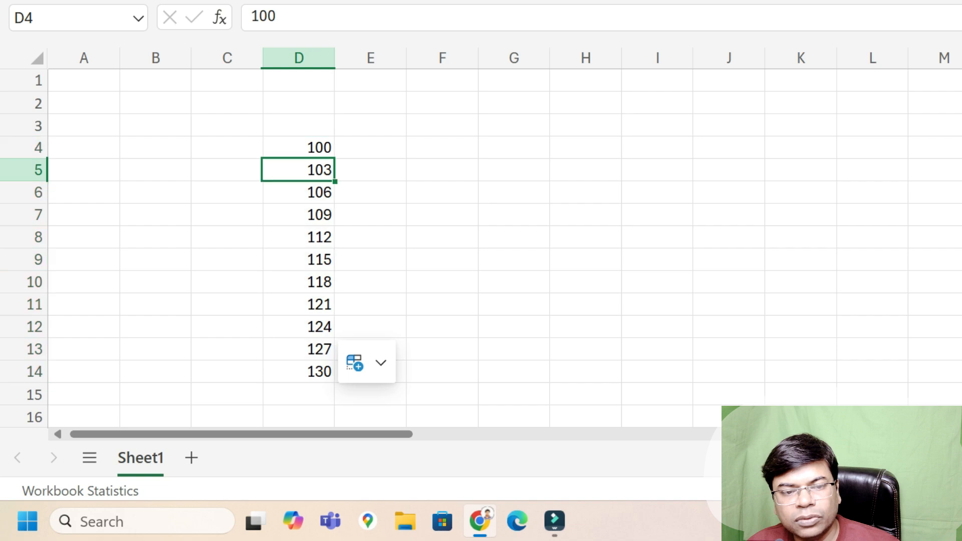
key(Down)
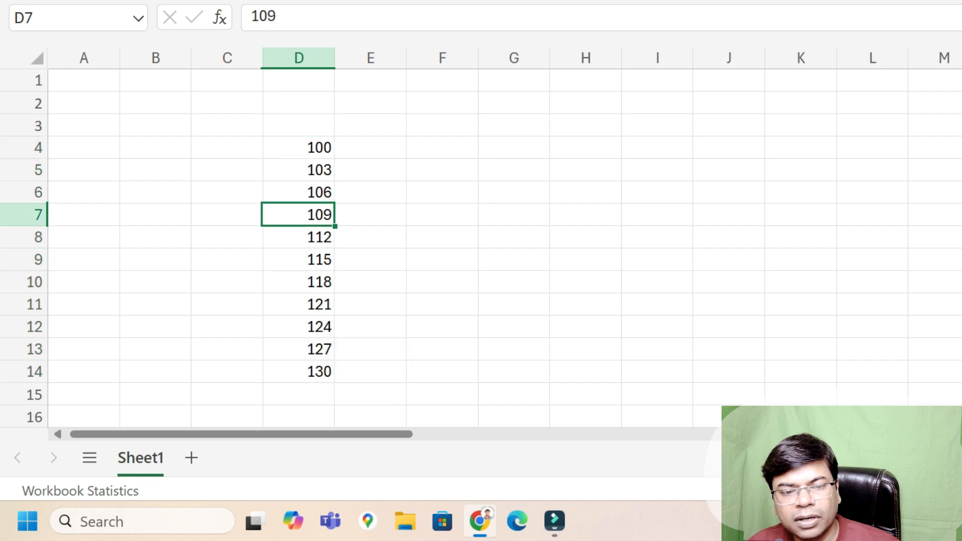
key(Down)
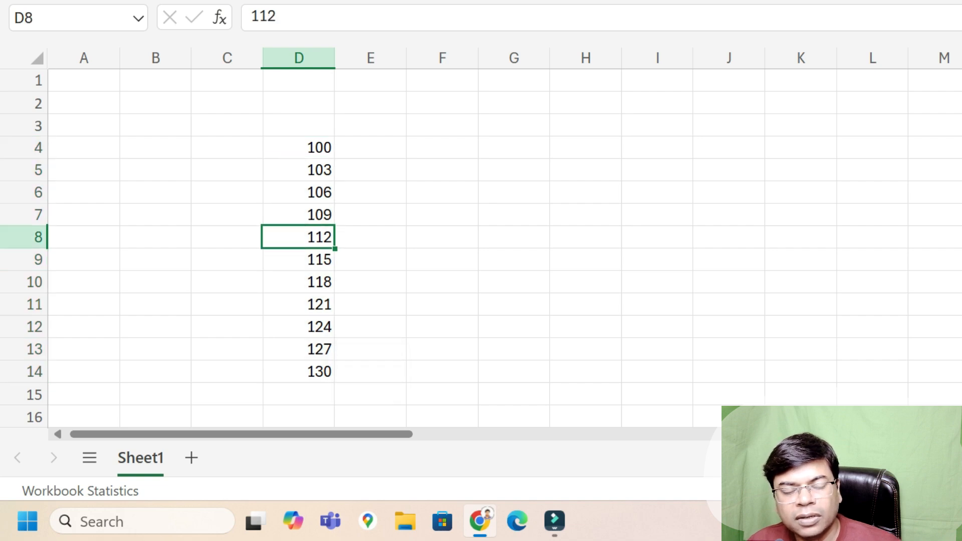
key(Down)
key(Down)
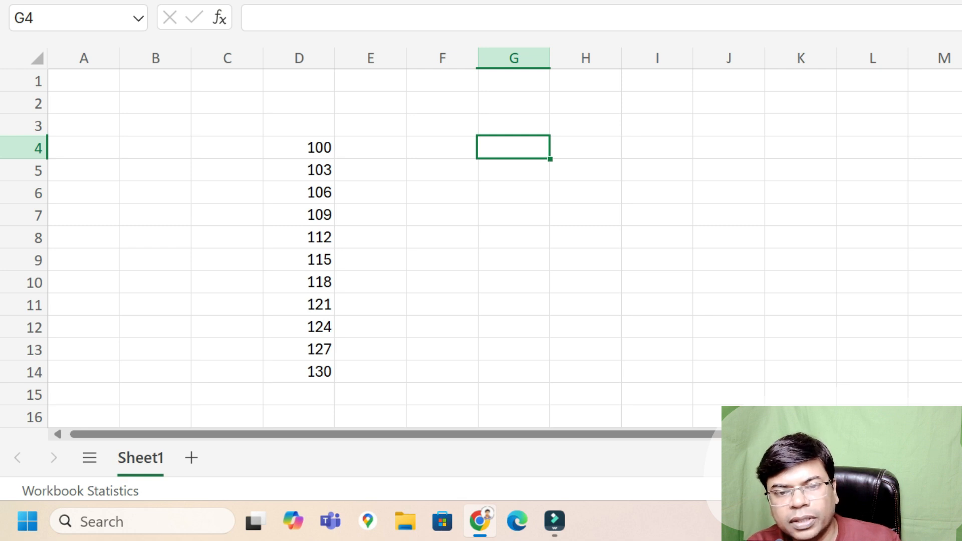
- Enter the text "Hello world 10" in cell G4
text(hE)
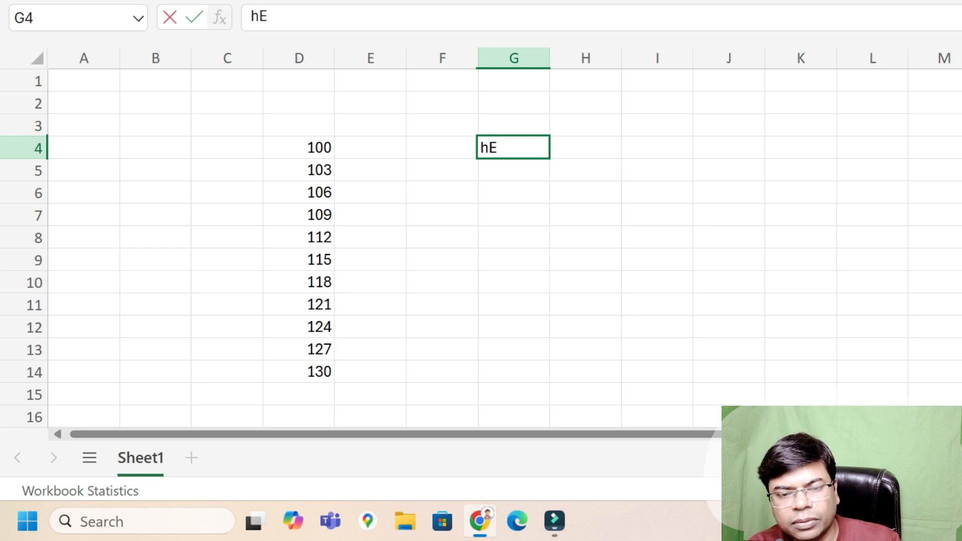
key(BackSpace)
key(BackSpace)
text(Hello world)
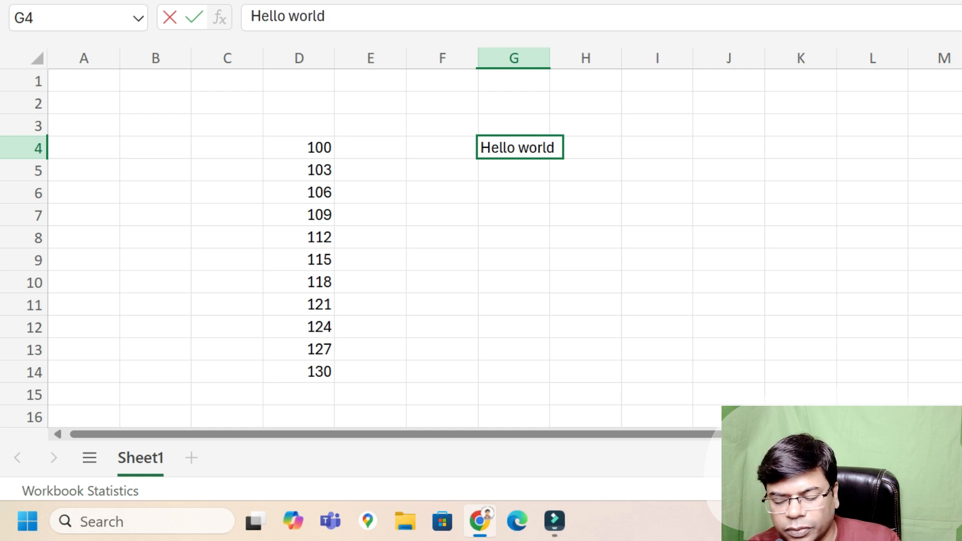
text( 10)
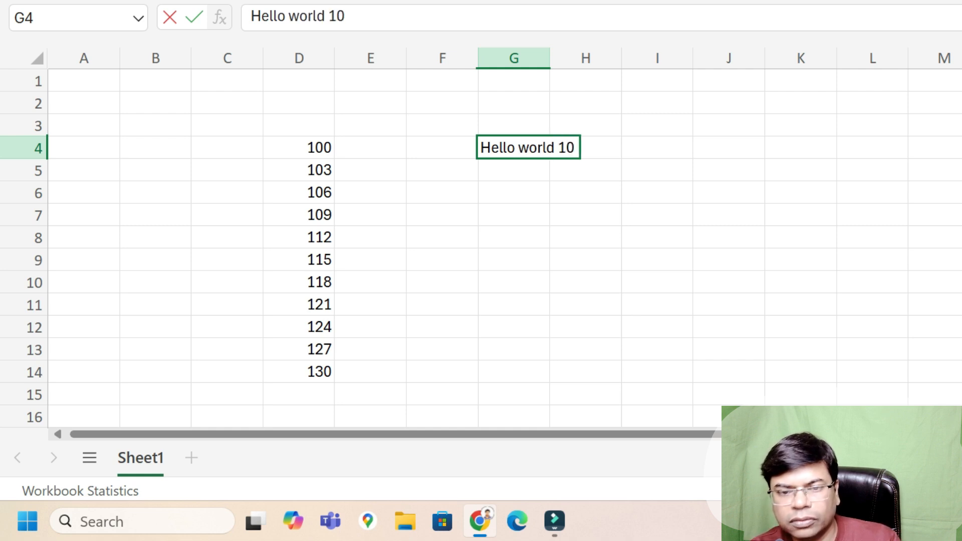
key(Return)
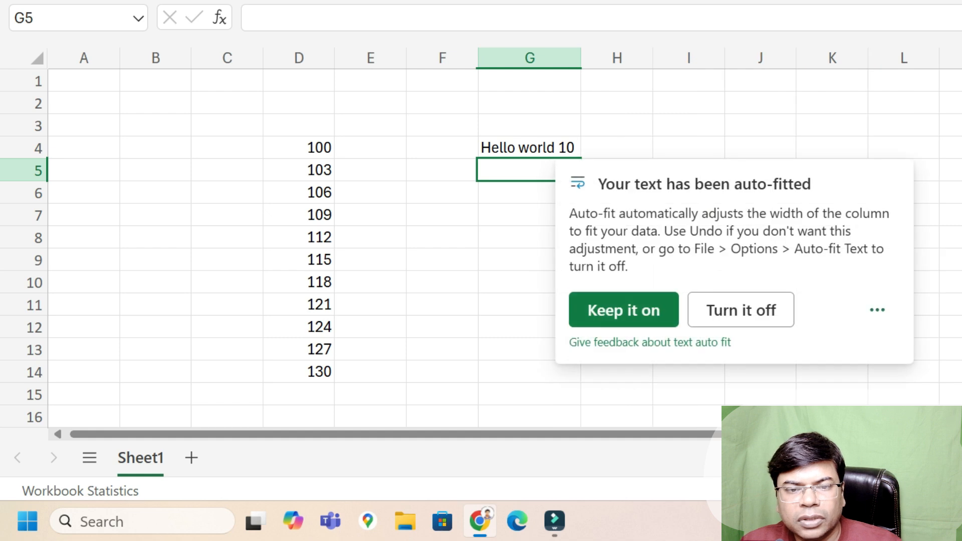
- Fill the text of cell G4 down the column through cell G12 as a numbered series
key(Up)
drag(581, 158, 581, 337)
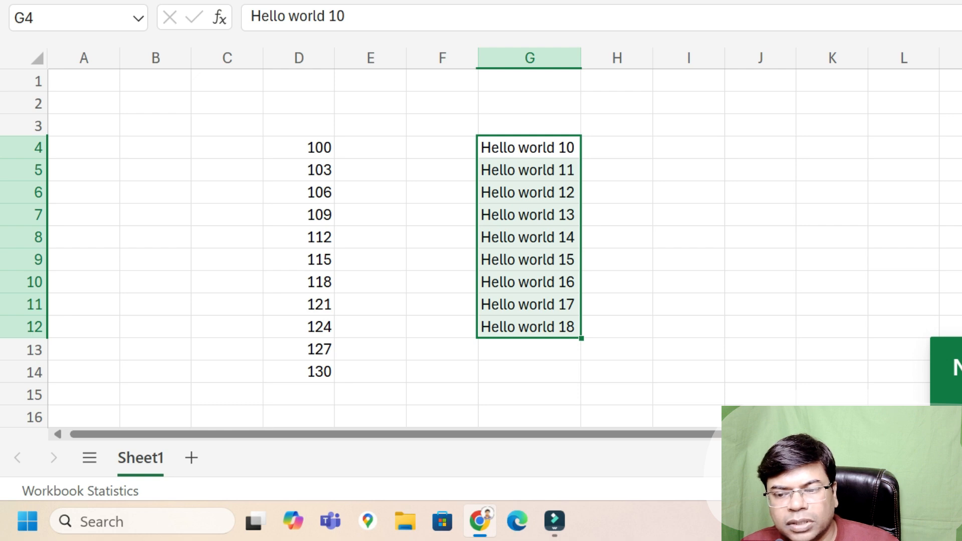
click(530, 349)
click(530, 148)
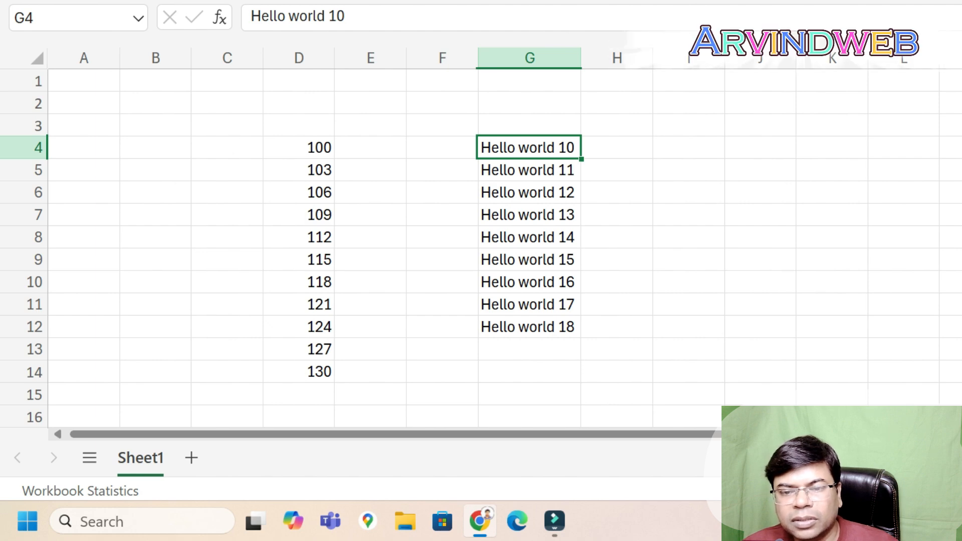
- Enter the formula =NOW() in cell J7 and dismiss the insert-function tip
click(759, 214)
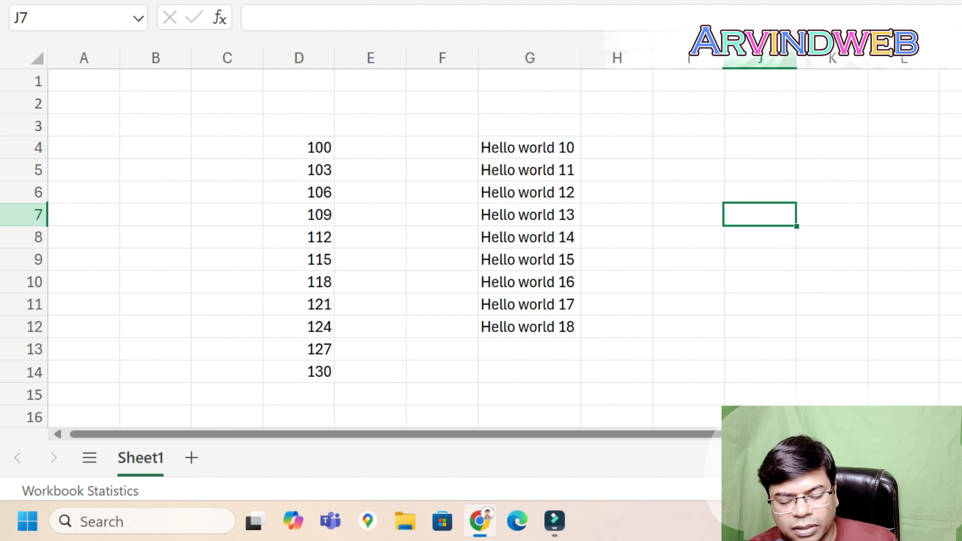
text(=n)
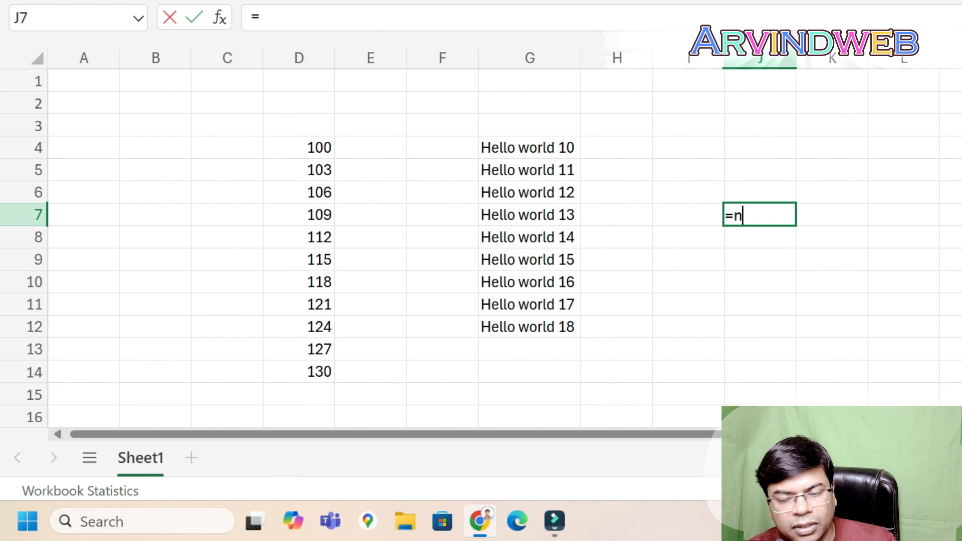
text(wo)
key(BackSpace)
key(BackSpace)
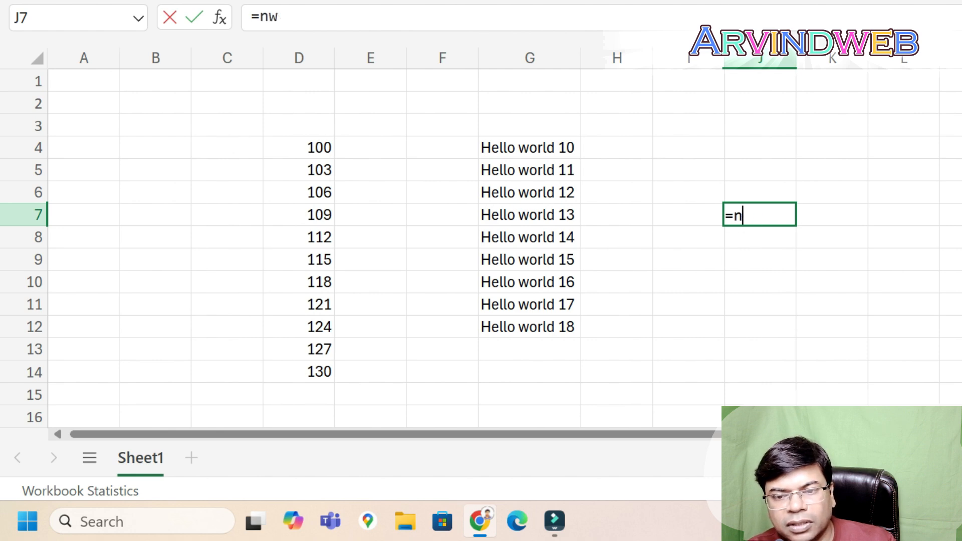
text(ow)
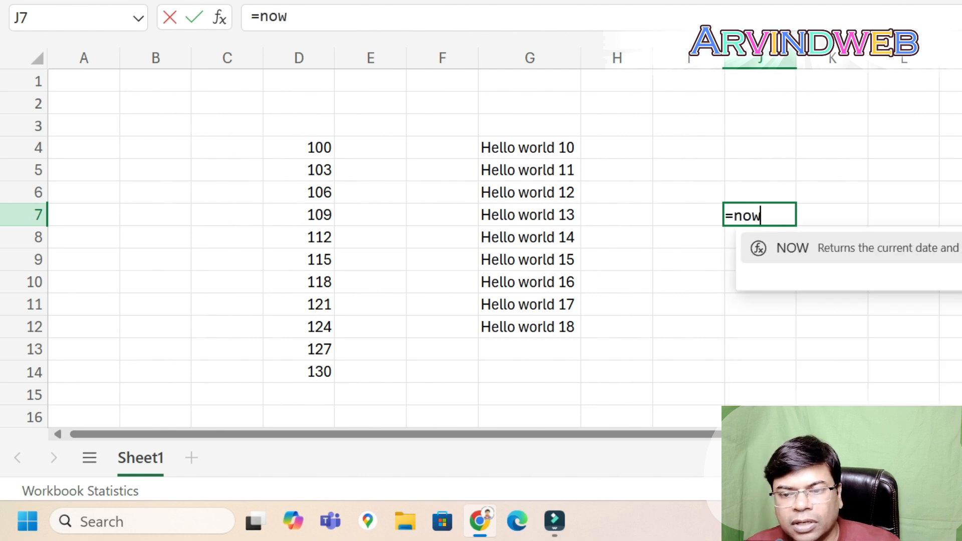
key(Tab)
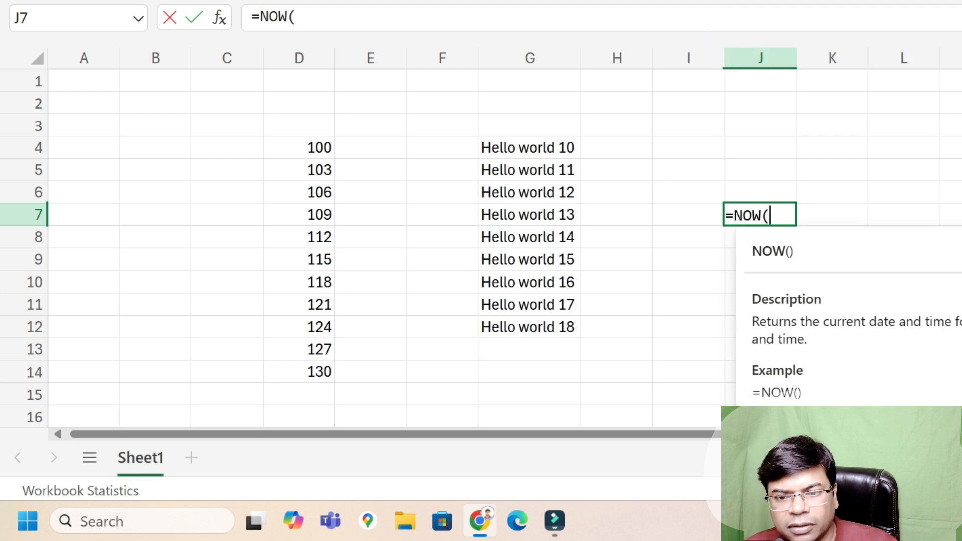
text())
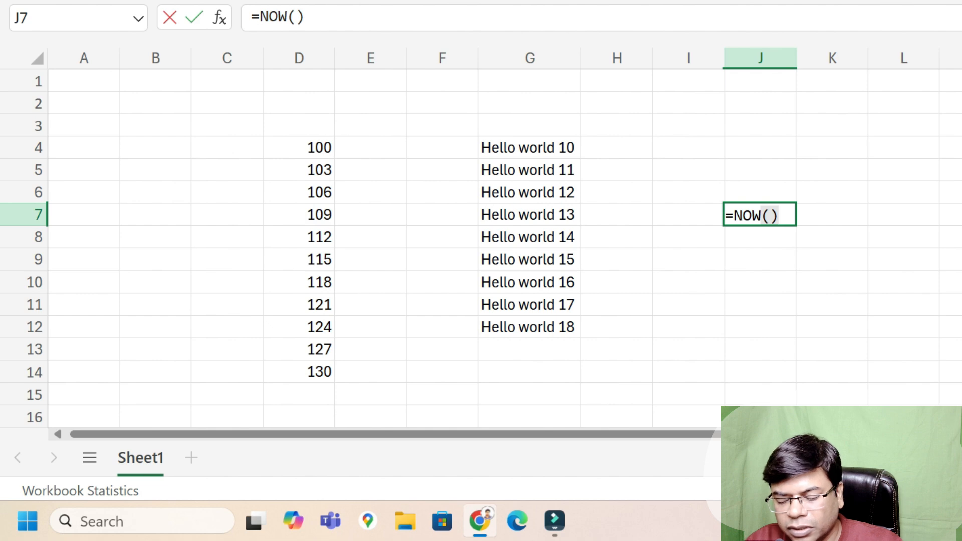
key(Return)
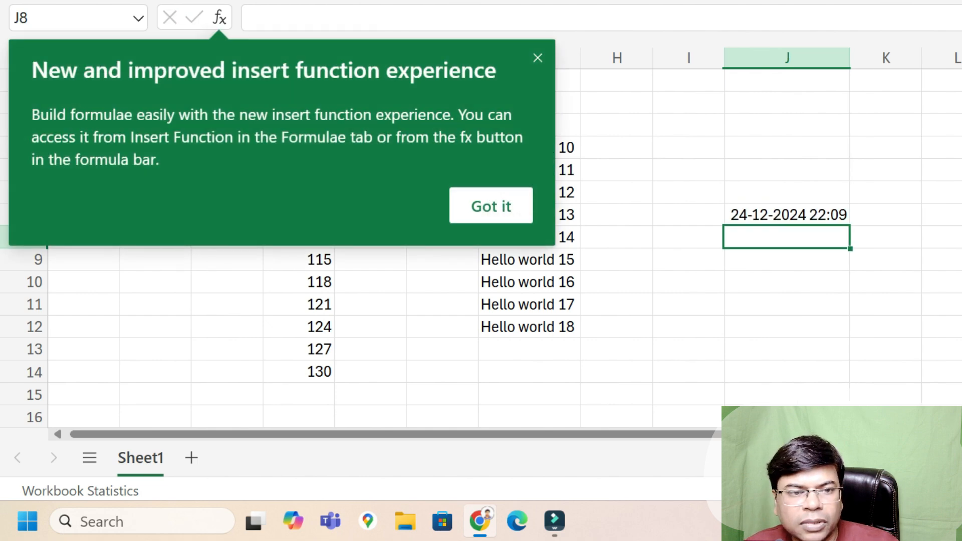
click(490, 206)
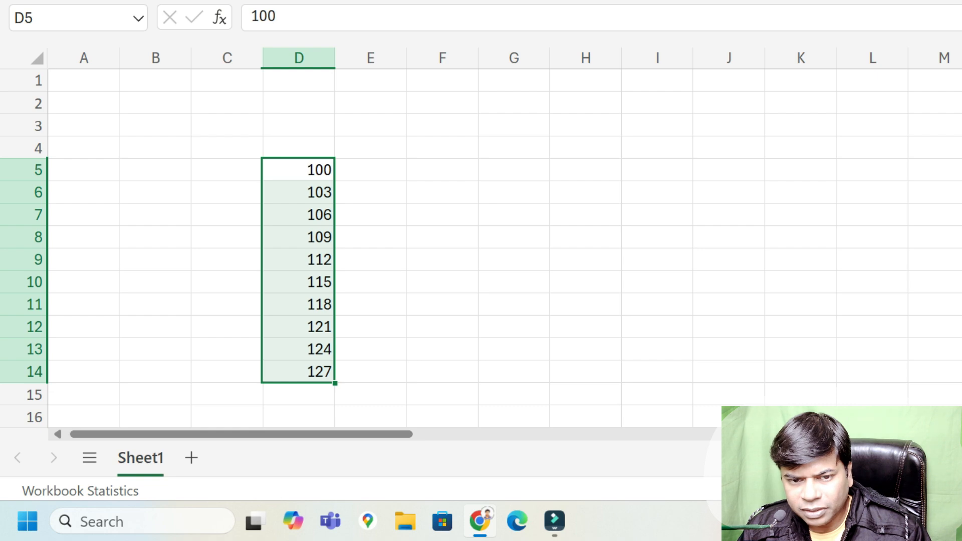
key(ctrl+shift+Up)
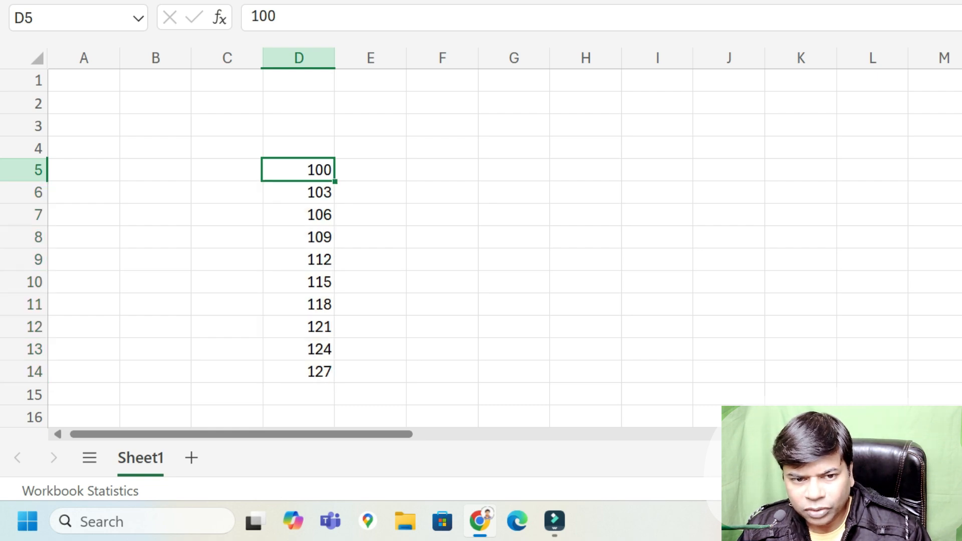
key(Right)
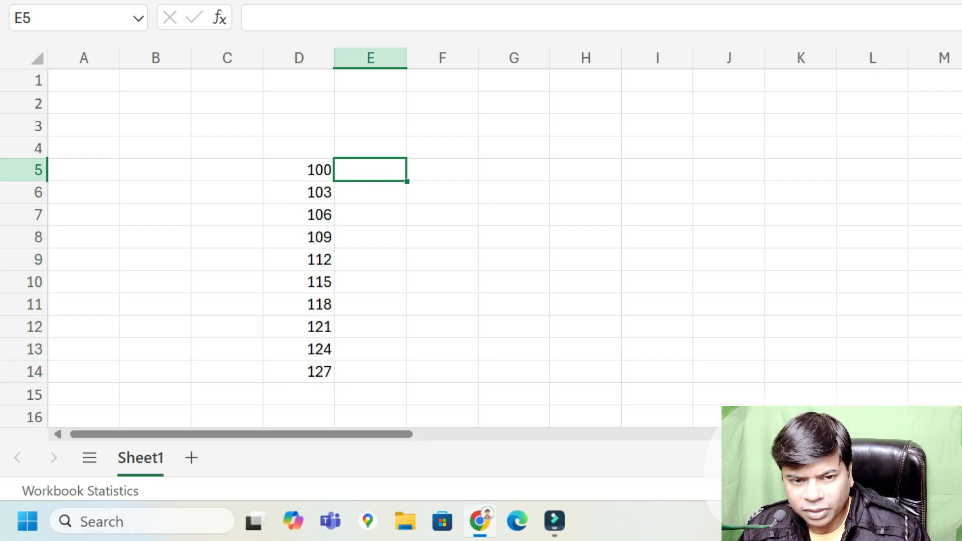
click(371, 237)
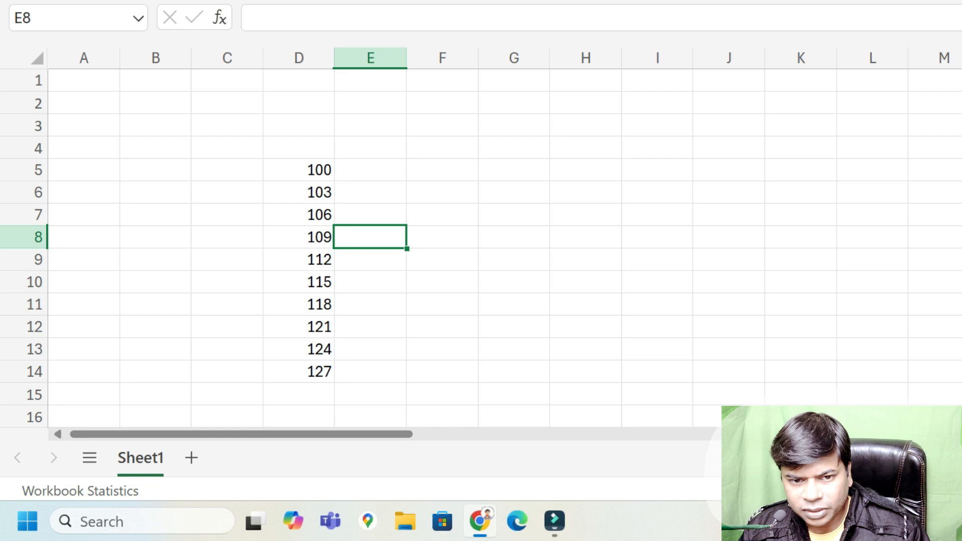
click(442, 170)
key(Down)
key(Down)
key(Down)
key(Down)
key(Down)
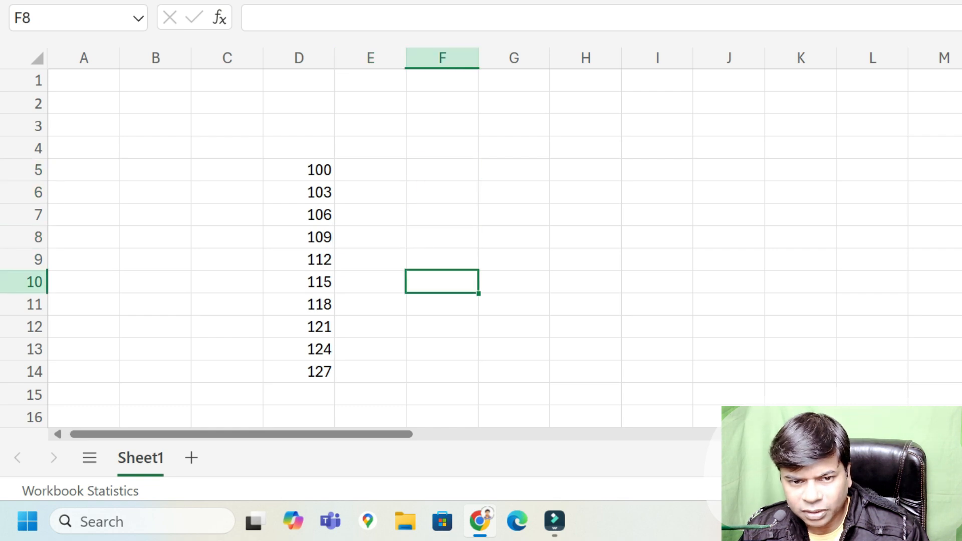
key(Down)
key(Down)
key(Down)
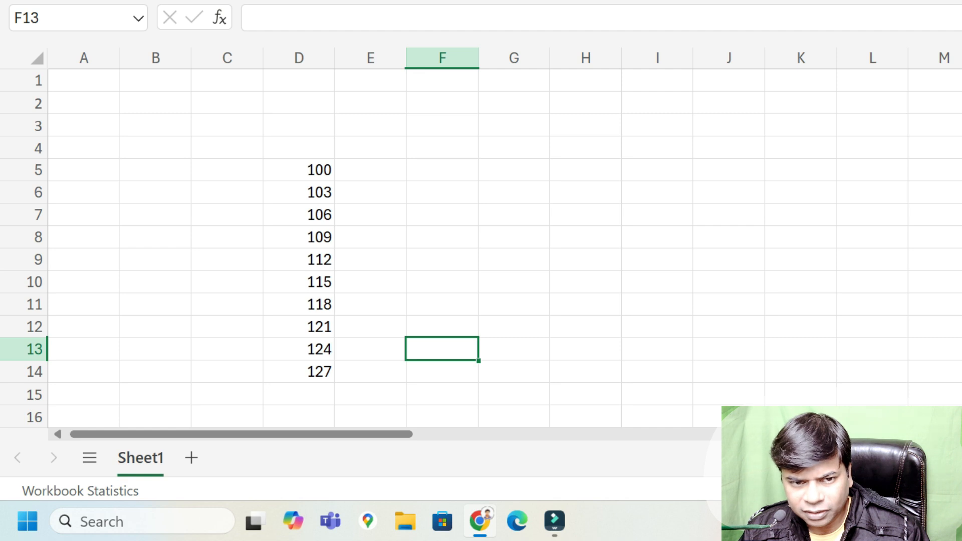
- Enter 100 in cell E5 and 108 in cell E6 beside the existing number series
click(298, 170)
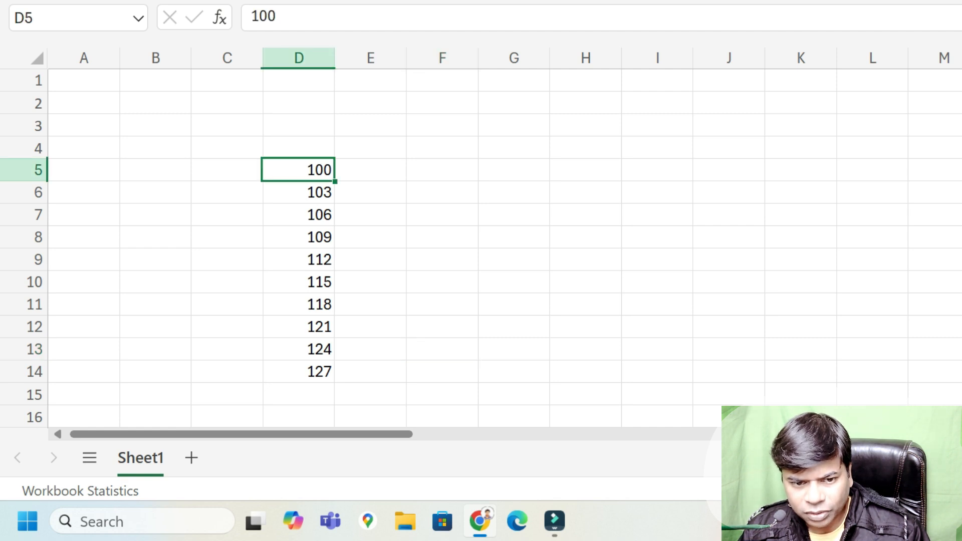
key(Right)
text(100)
key(Return)
text(10)
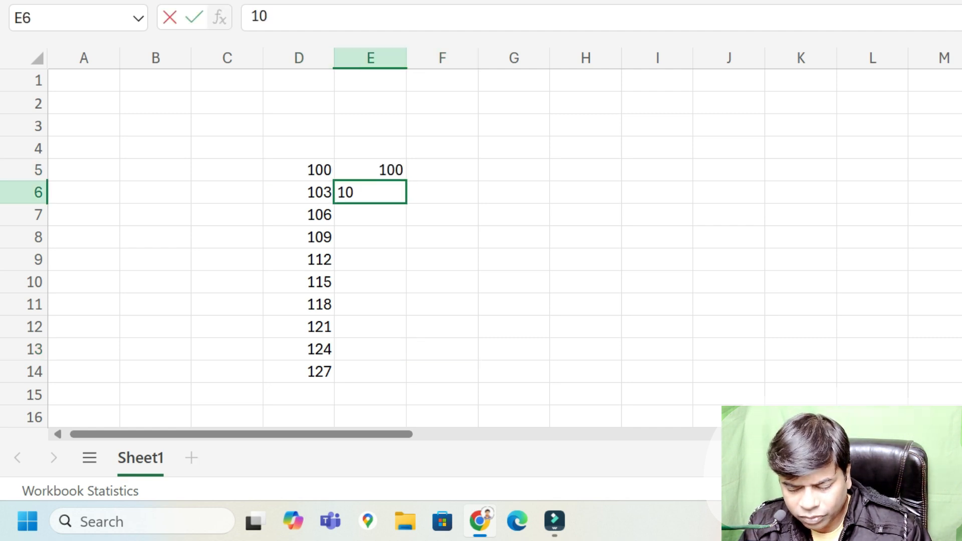
text(8)
key(Up)
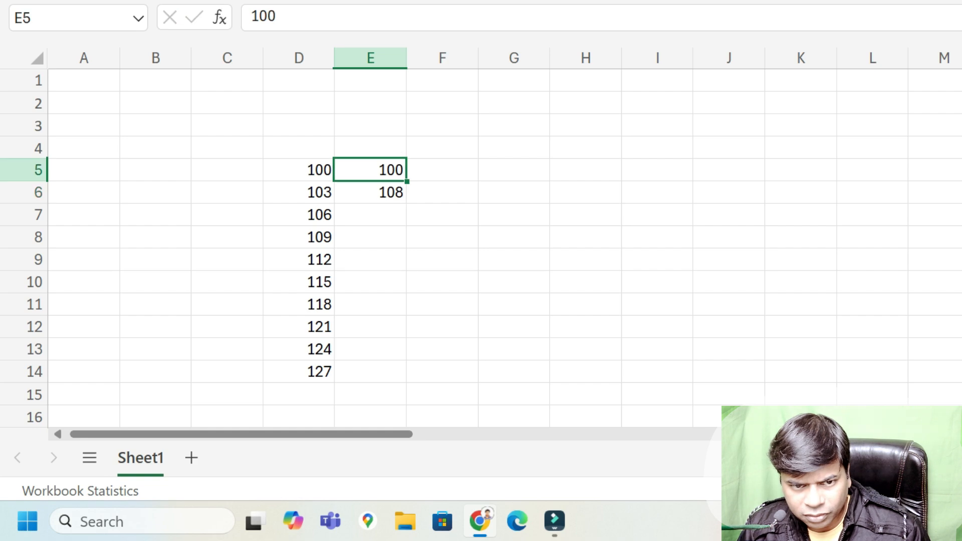
- Extend the number series from cells E5 and E6 down the column through cell E14
key(shift+Down)
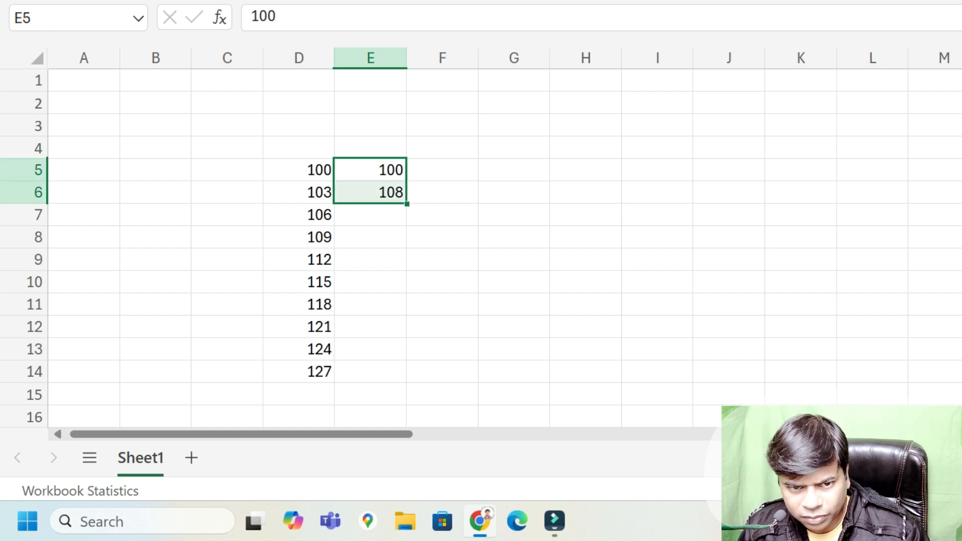
drag(407, 204, 407, 381)
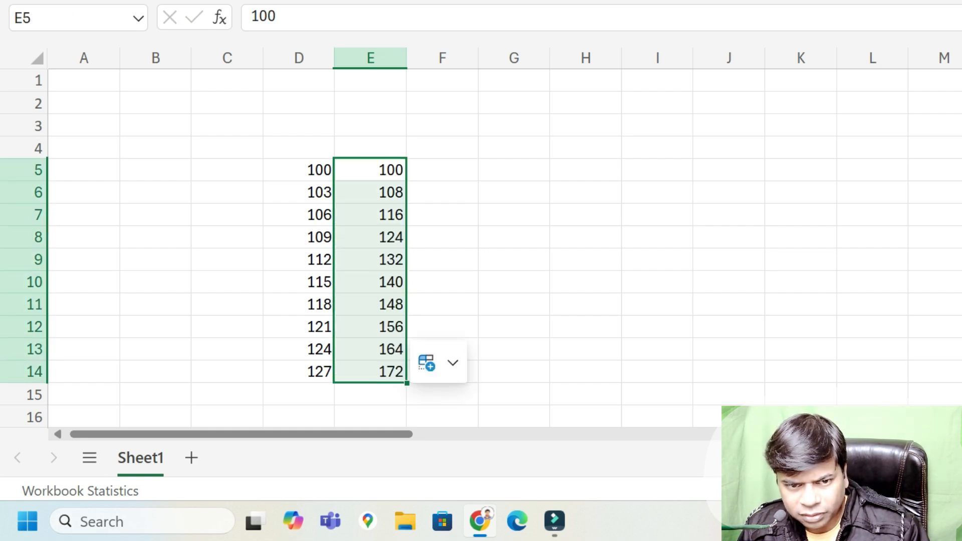
key(Left)
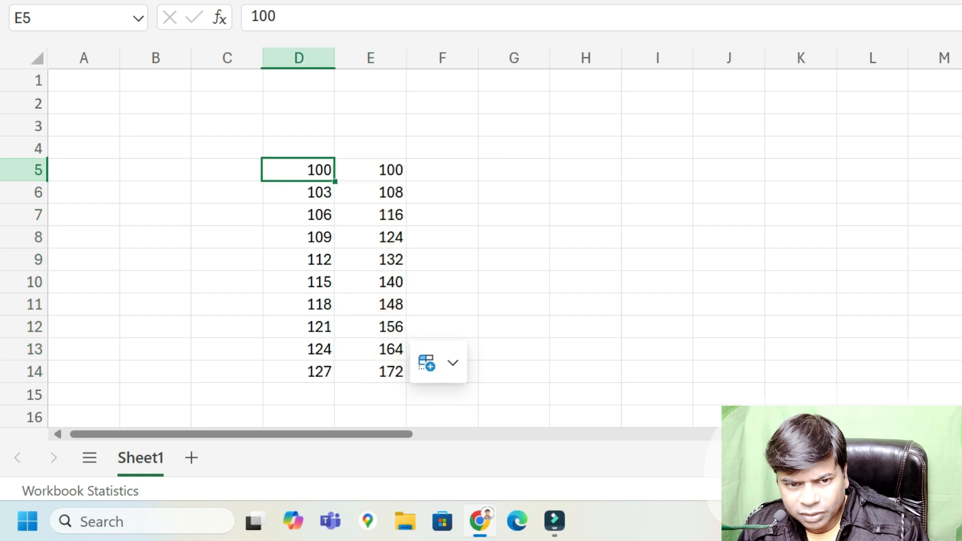
key(Right)
key(Left)
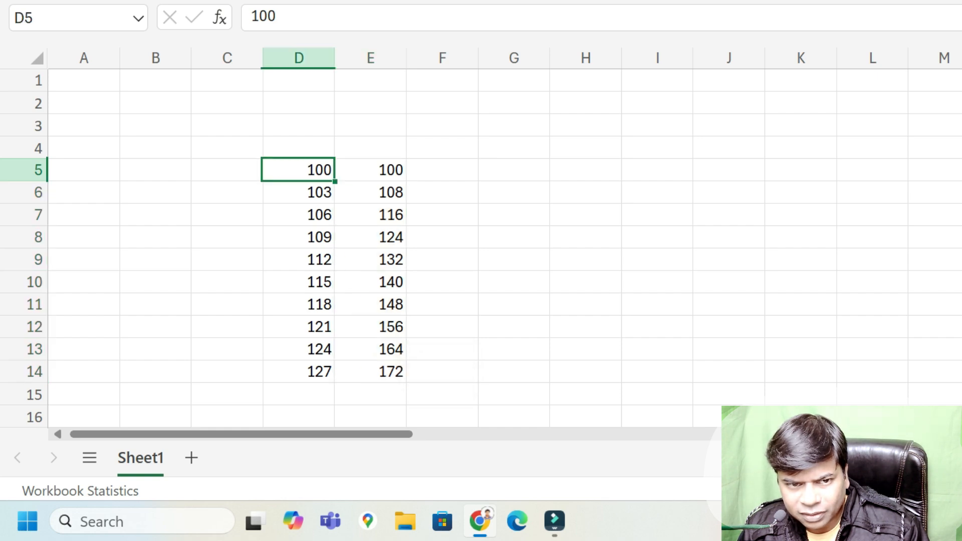
- Enter the formula =SUM(D5,E5) in cell F5 to add the first row's two numbers
key(Right)
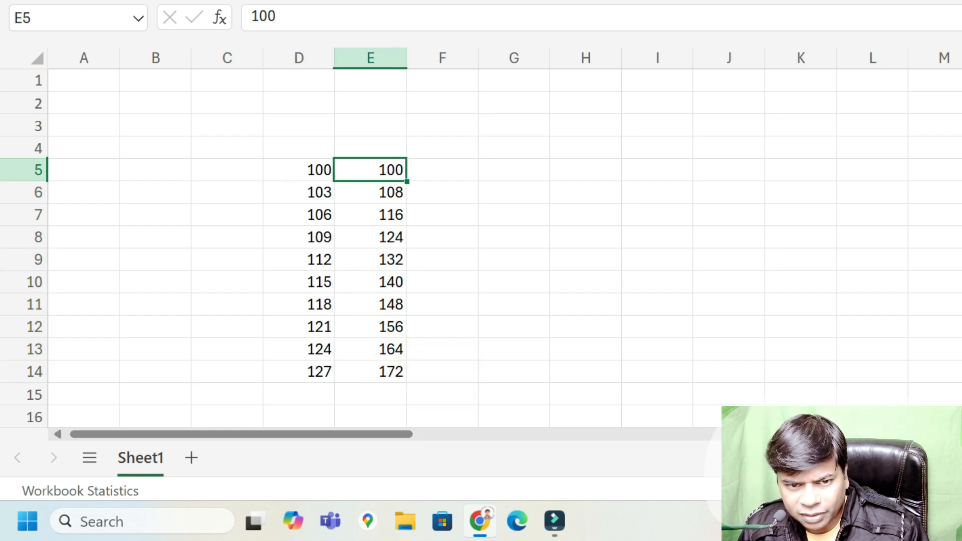
key(Right)
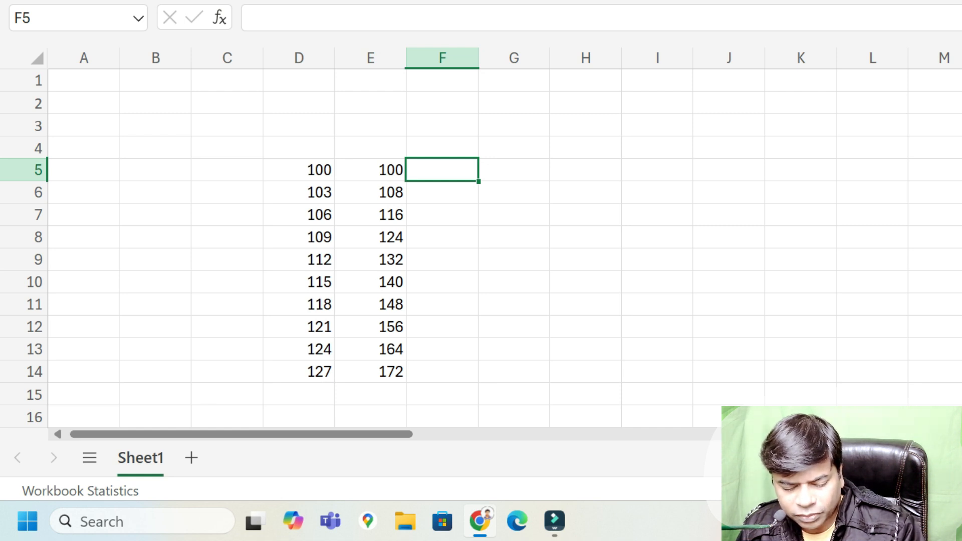
text(=)
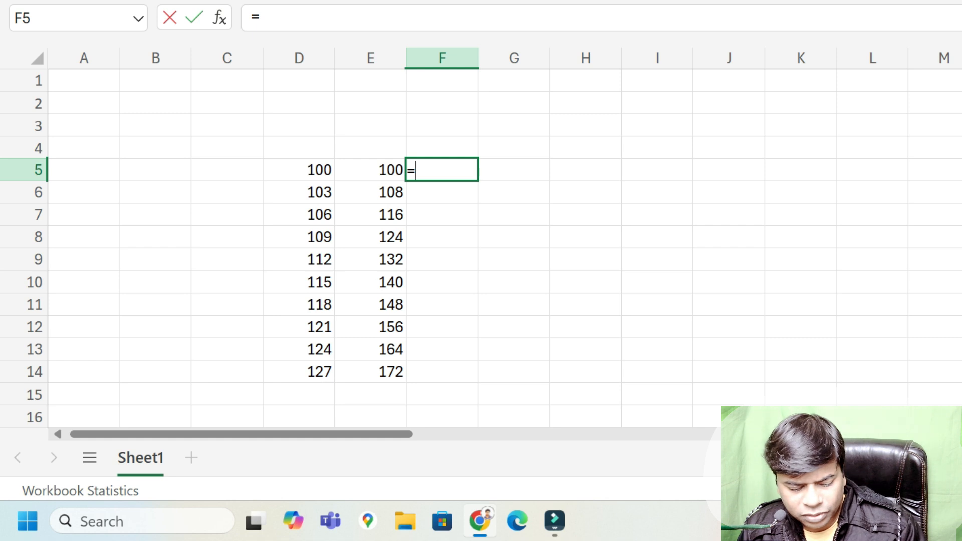
text(sum)
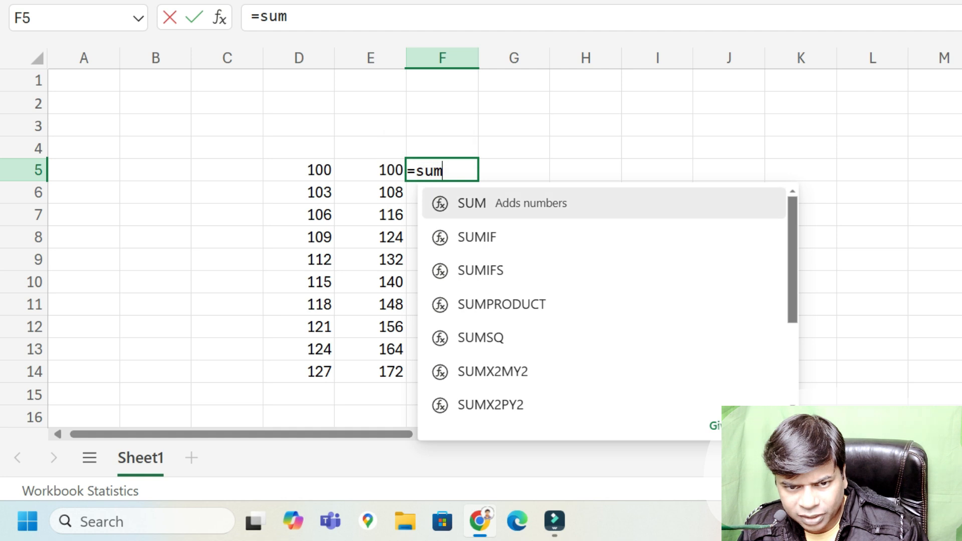
key(Tab)
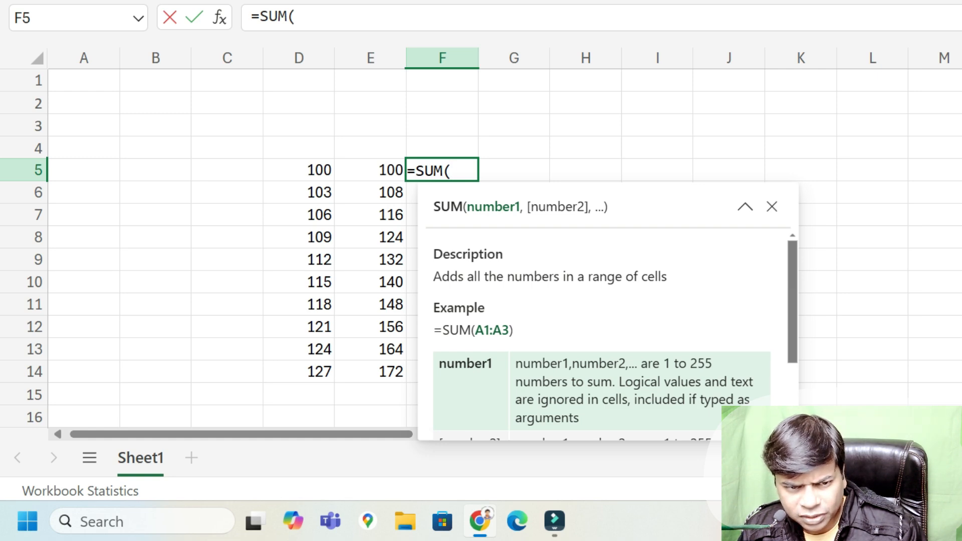
click(298, 170)
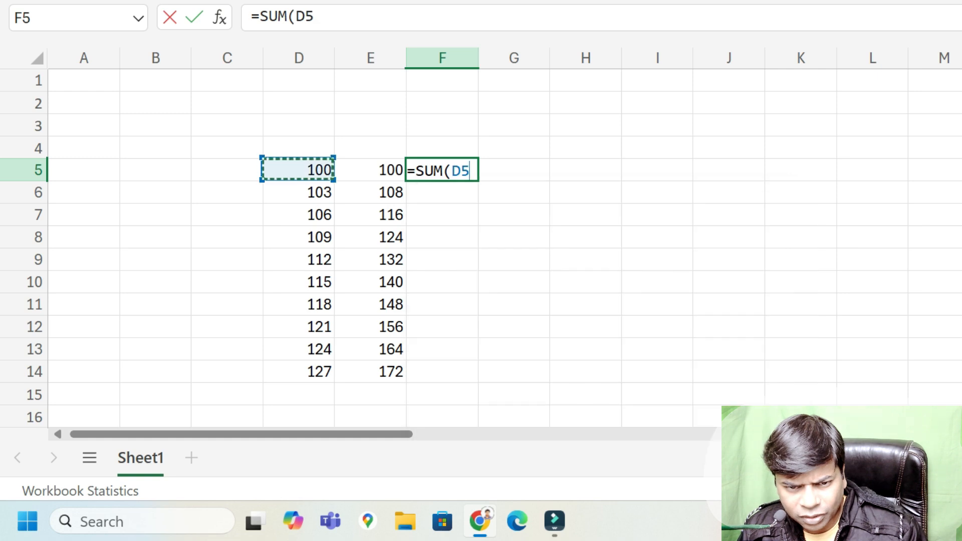
text(,)
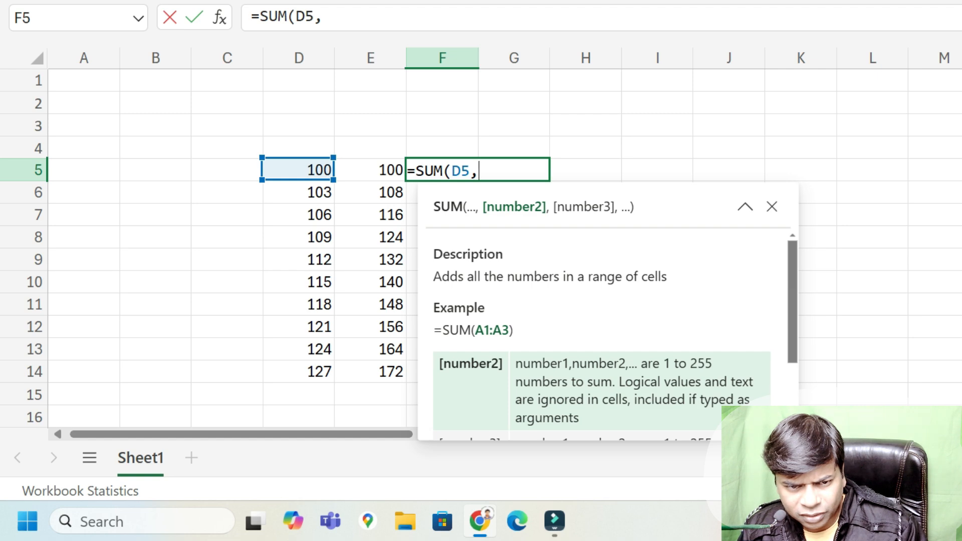
key(Left)
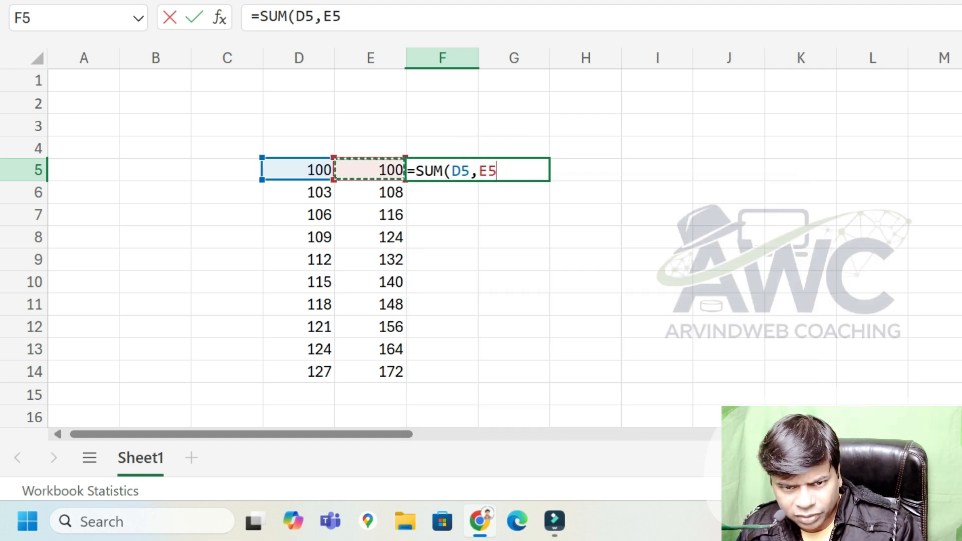
text())
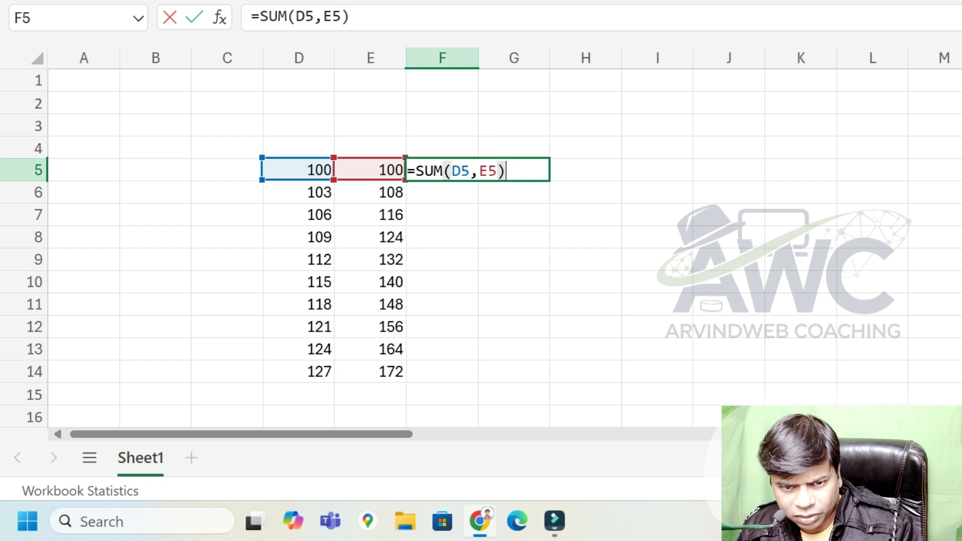
key(Return)
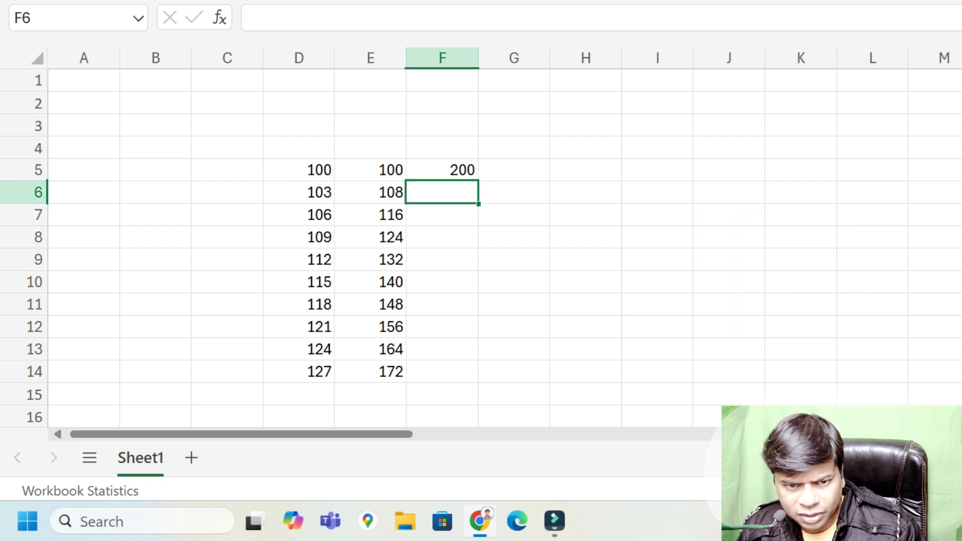
- Fill the SUM formula from cell F5 down the column through cell F14
click(441, 170)
click(299, 169)
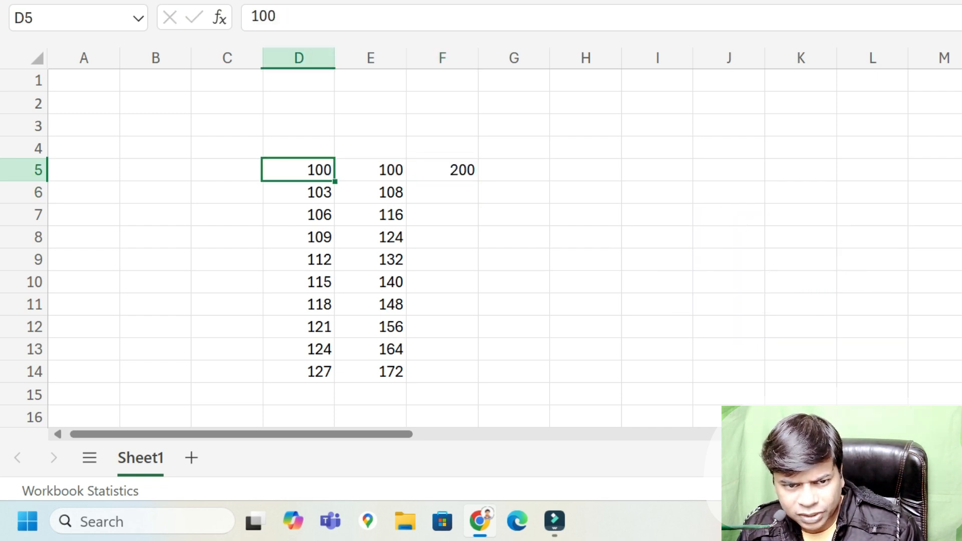
click(370, 170)
key(Left)
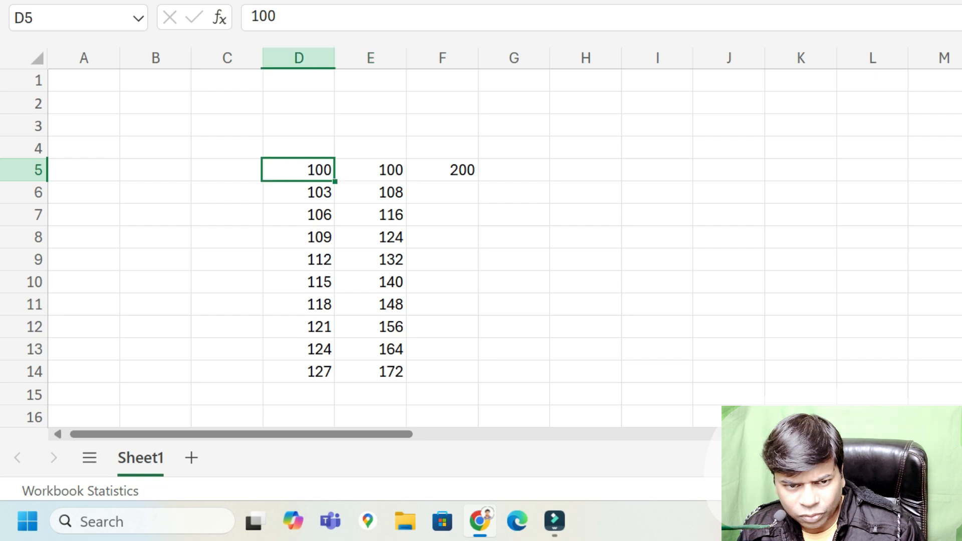
key(Right)
key(Right)
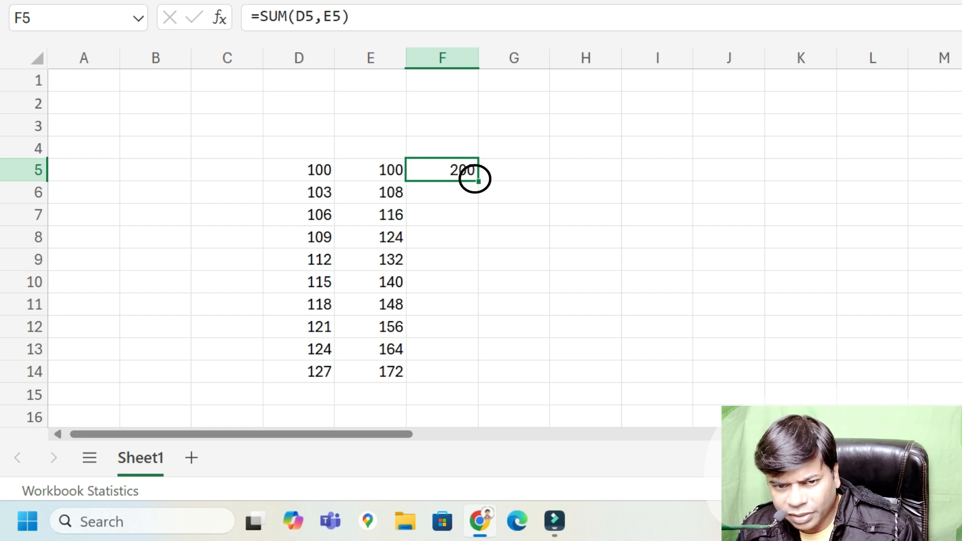
drag(474, 178, 476, 373)
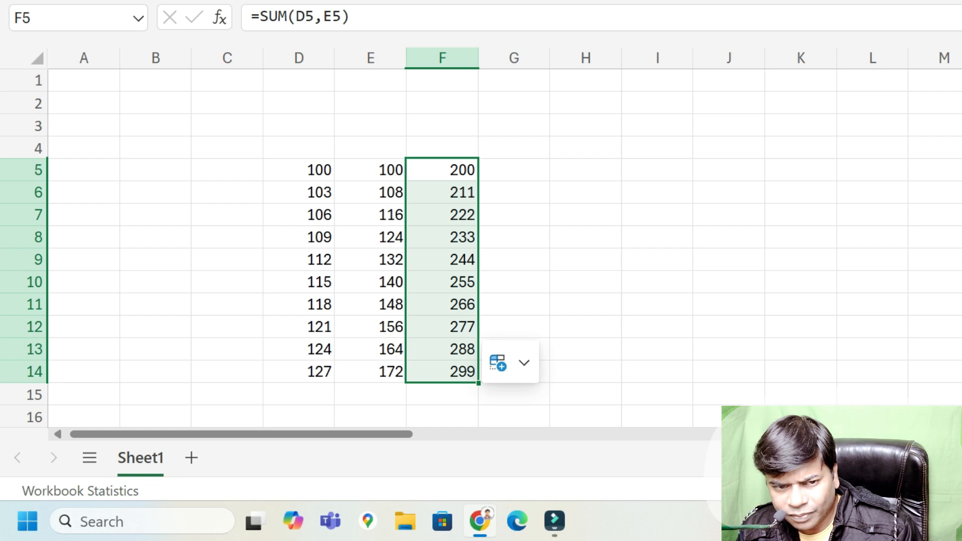
- Examine the copied SUM formulas in column F against the numbers they reference in columns D and E
click(298, 192)
click(371, 192)
click(299, 192)
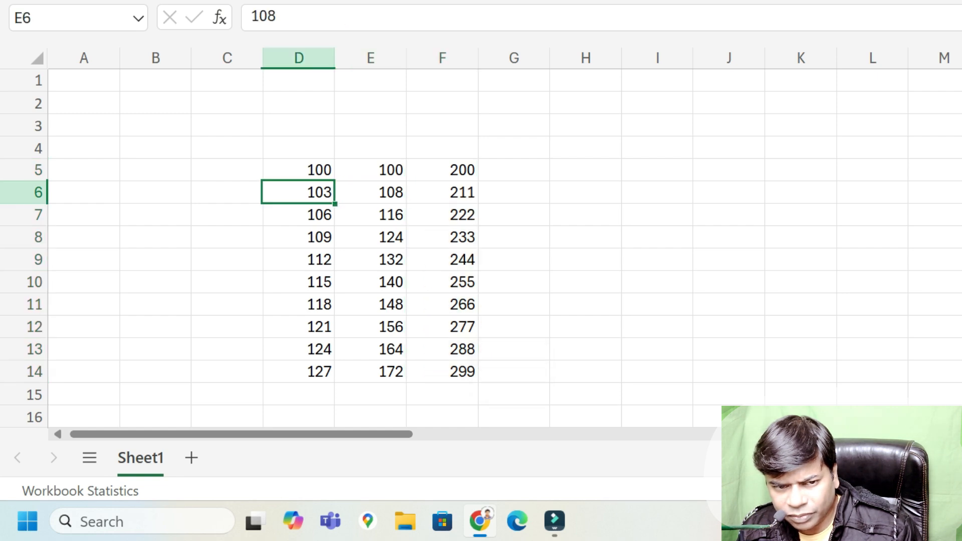
click(370, 192)
click(443, 192)
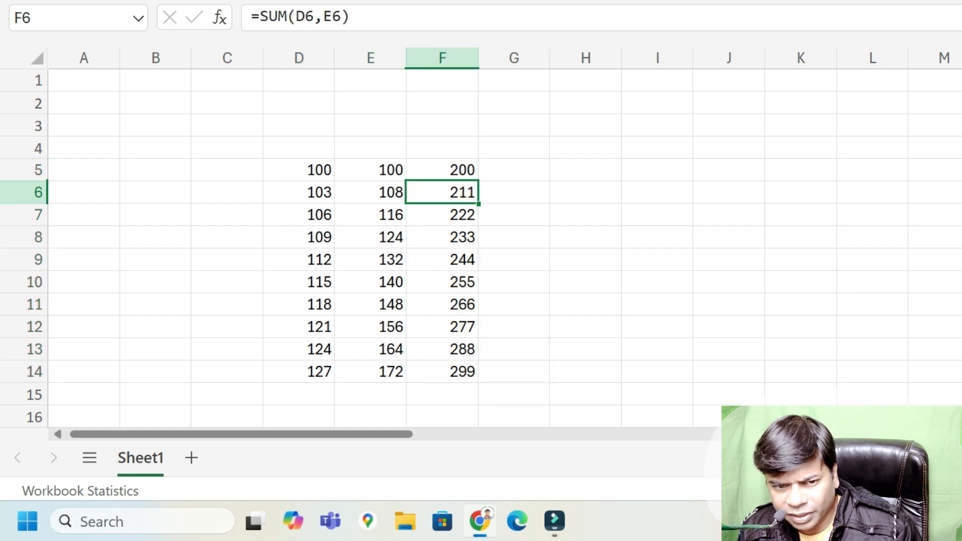
click(298, 215)
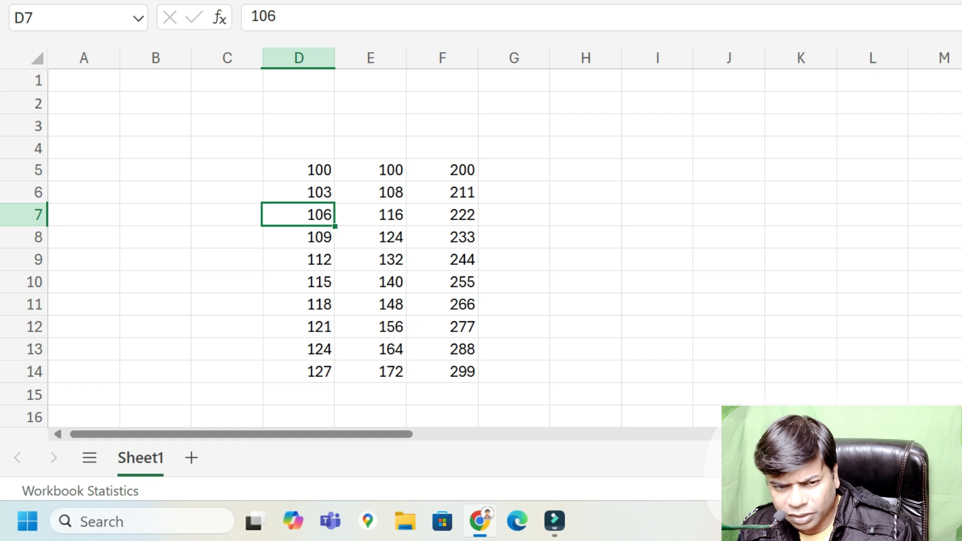
click(371, 215)
click(442, 214)
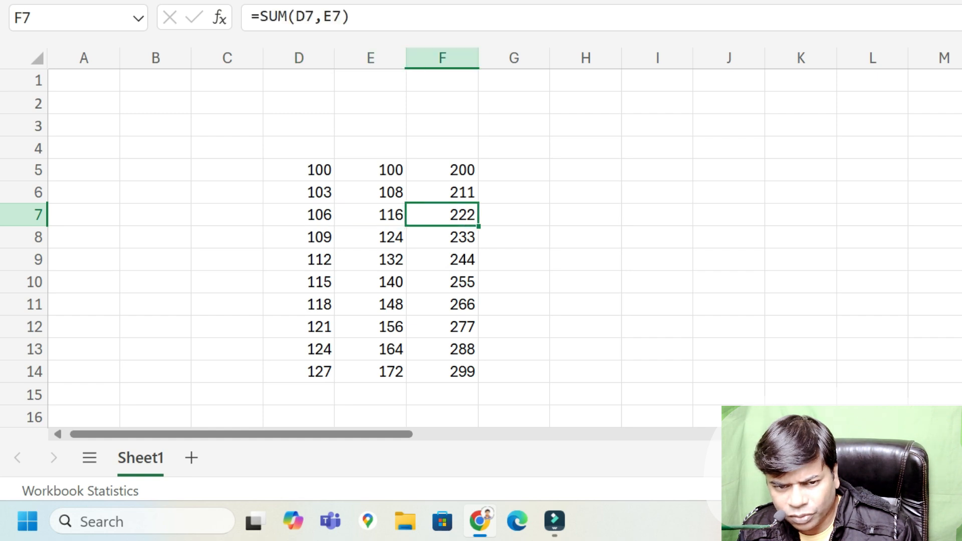
click(299, 237)
click(371, 237)
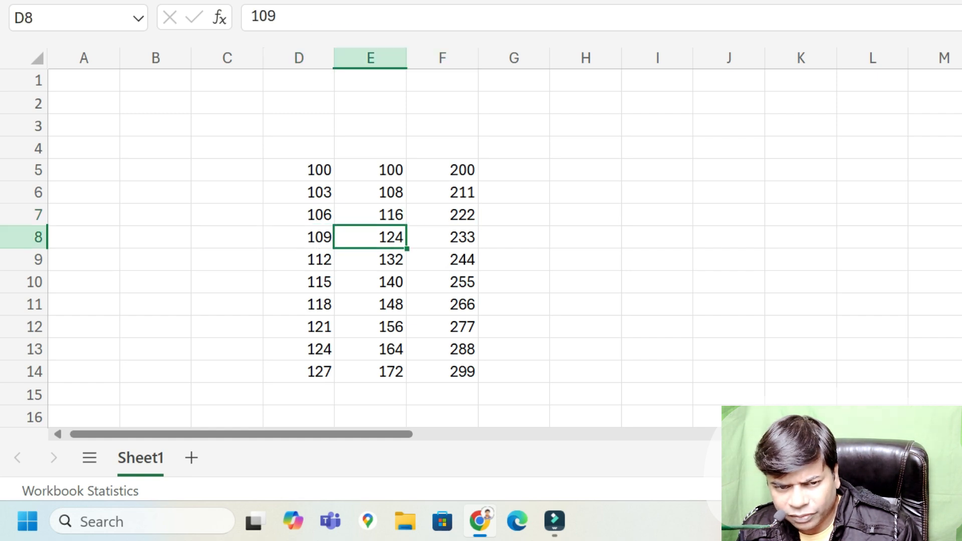
click(442, 237)
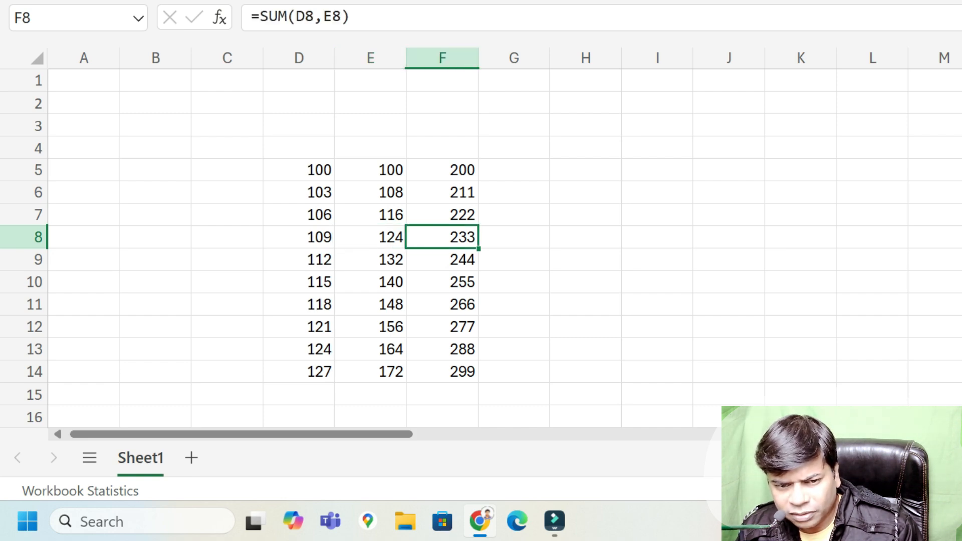
key(Down)
key(Down)
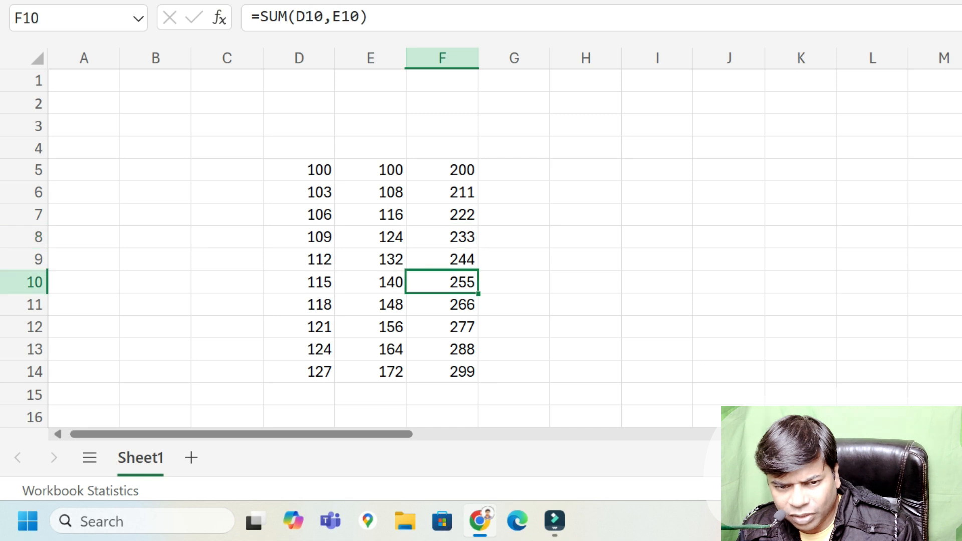
key(F2)
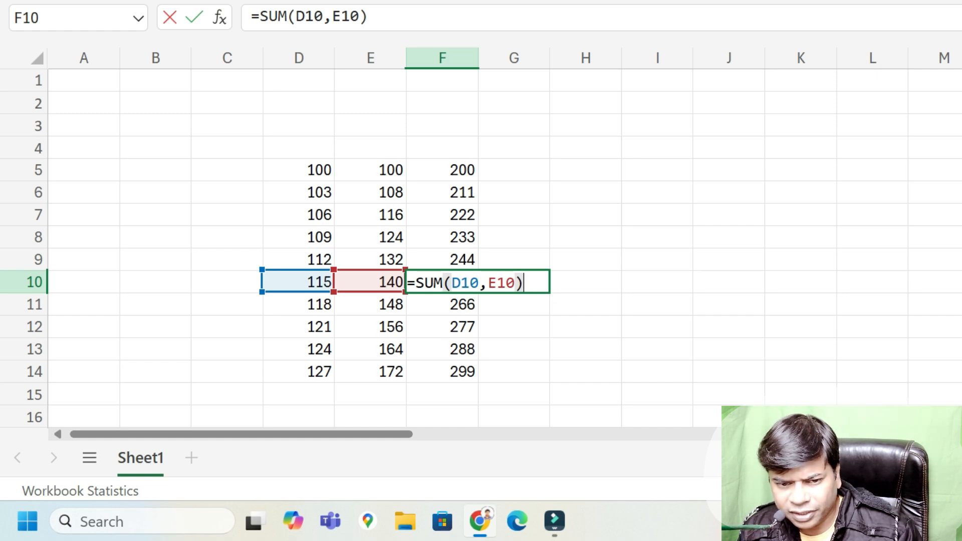
click(442, 371)
click(513, 169)
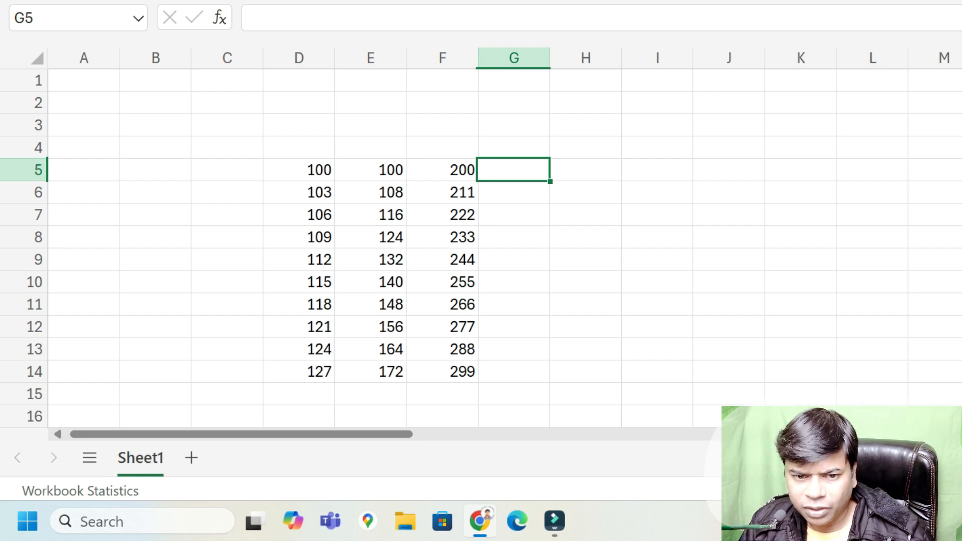
- Clear the copied formulas in F6:F14 and autofill the SUM formula from F5 down the column again
drag(442, 372, 442, 192)
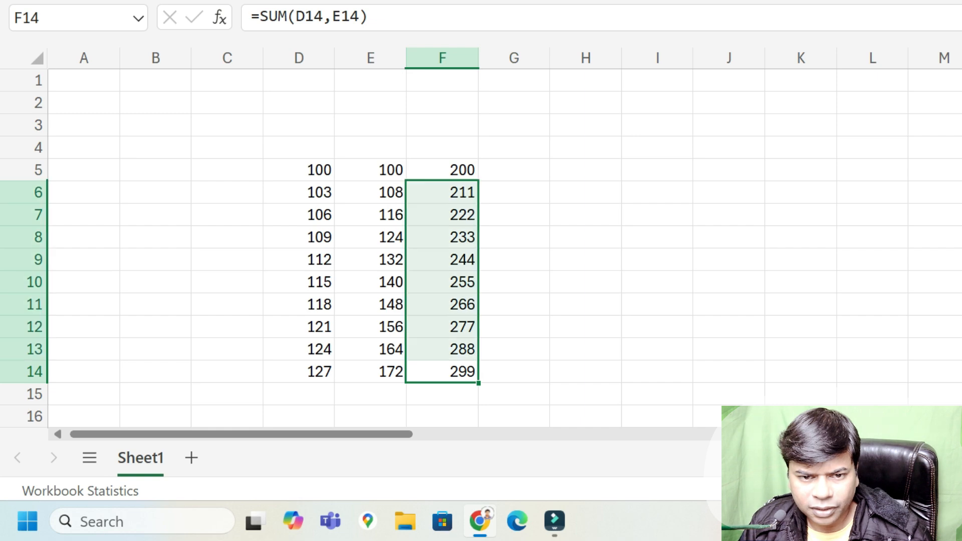
key(Delete)
key(ctrl+Up)
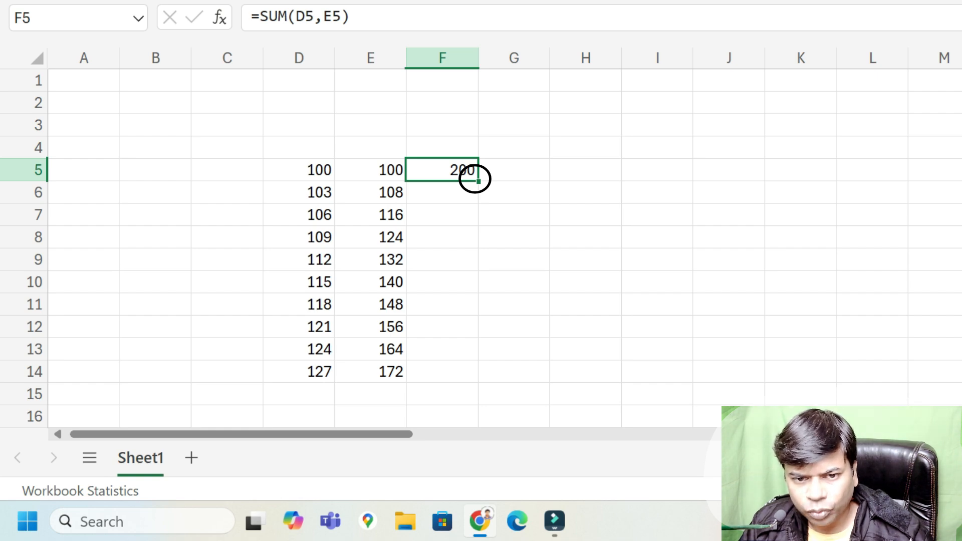
double_click(477, 180)
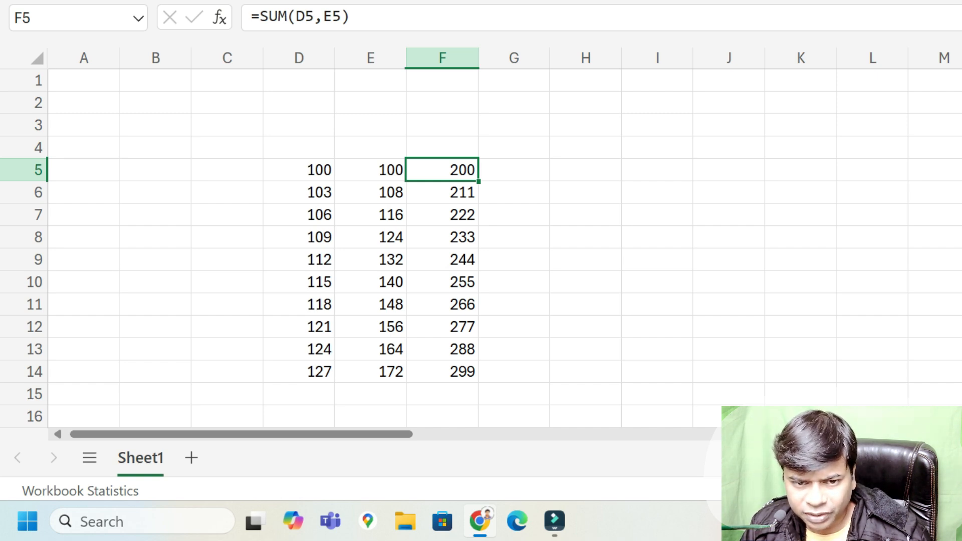
- Clear cells F6:F15 and move the SUM formula from cell F5 to cell G5
drag(442, 394, 442, 192)
key(Delete)
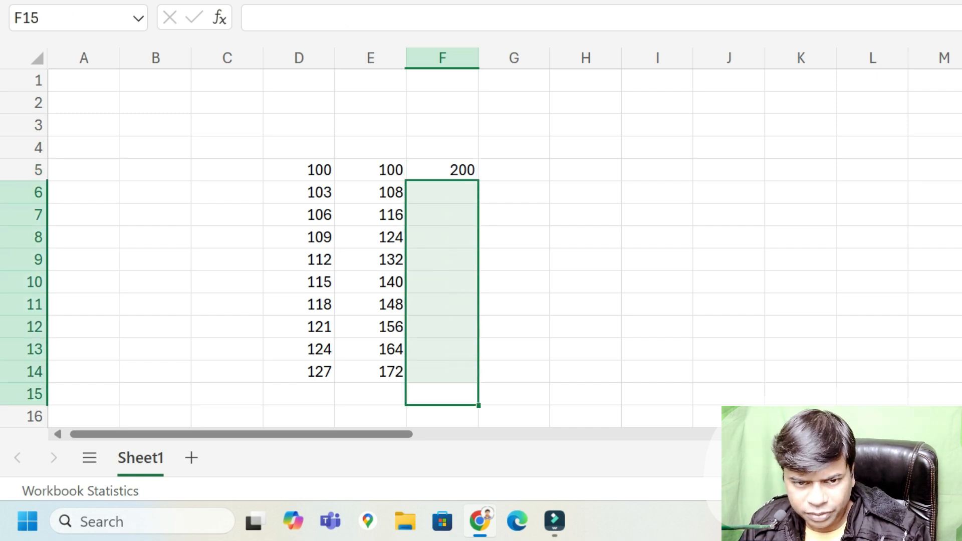
click(442, 169)
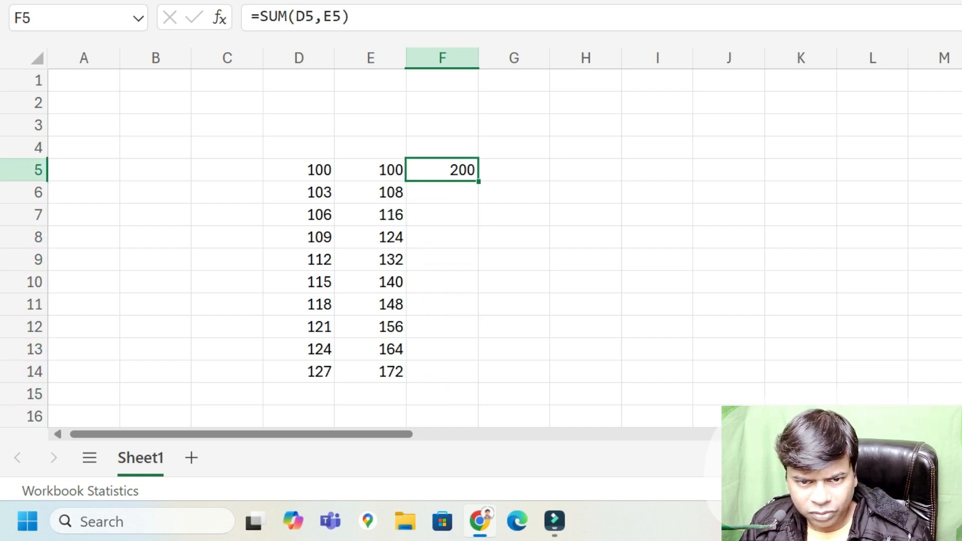
drag(478, 173, 564, 171)
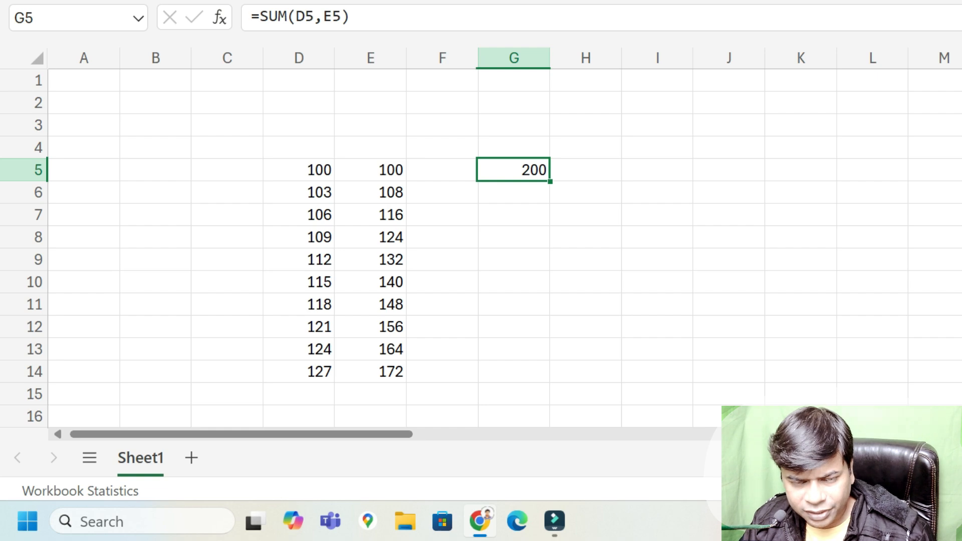
key(Left)
key(Left)
key(Left)
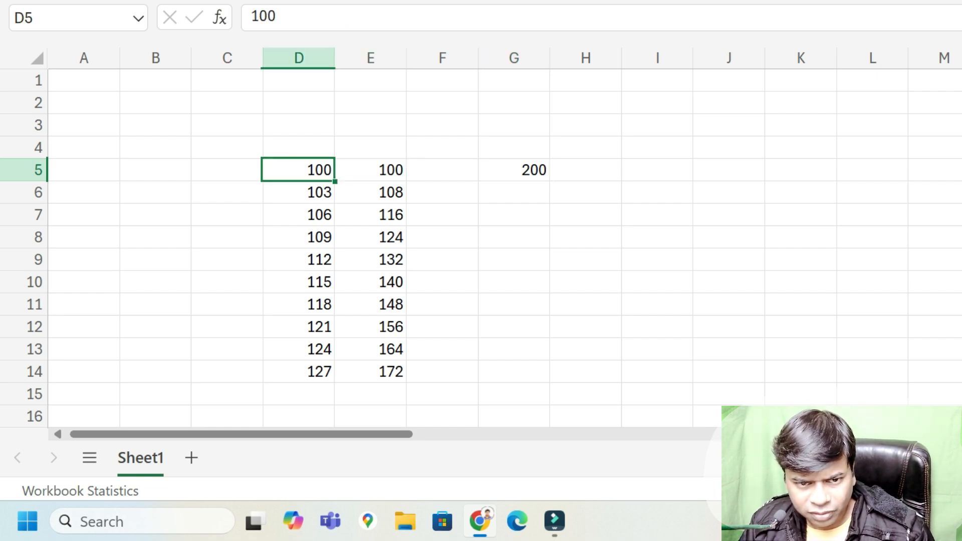
click(290, 181)
click(514, 192)
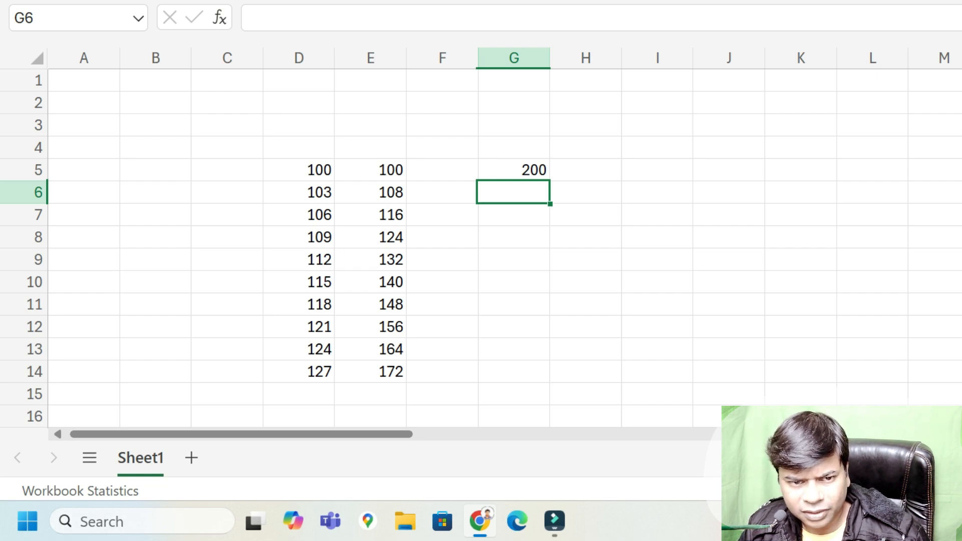
- Enter the heading Qty in cell D4 above the first number column
click(299, 170)
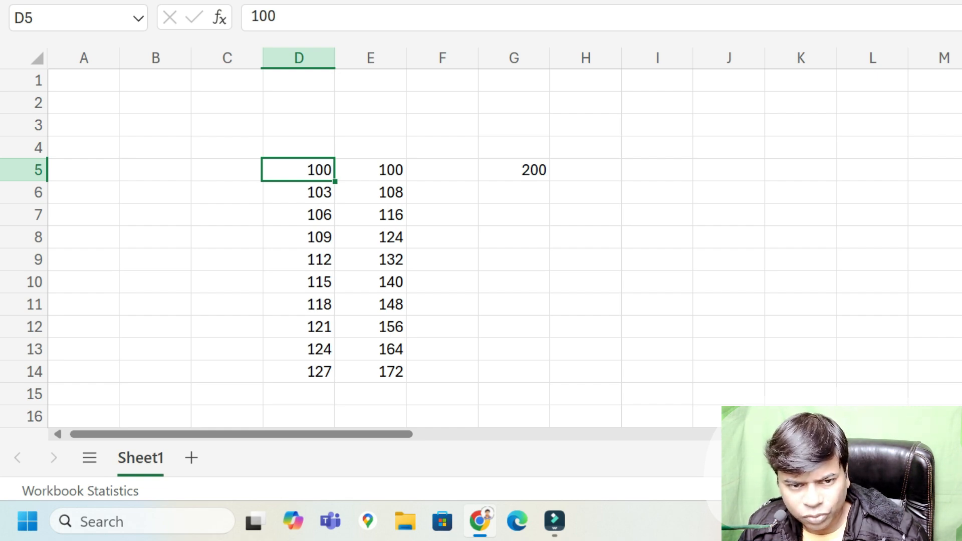
key(Up)
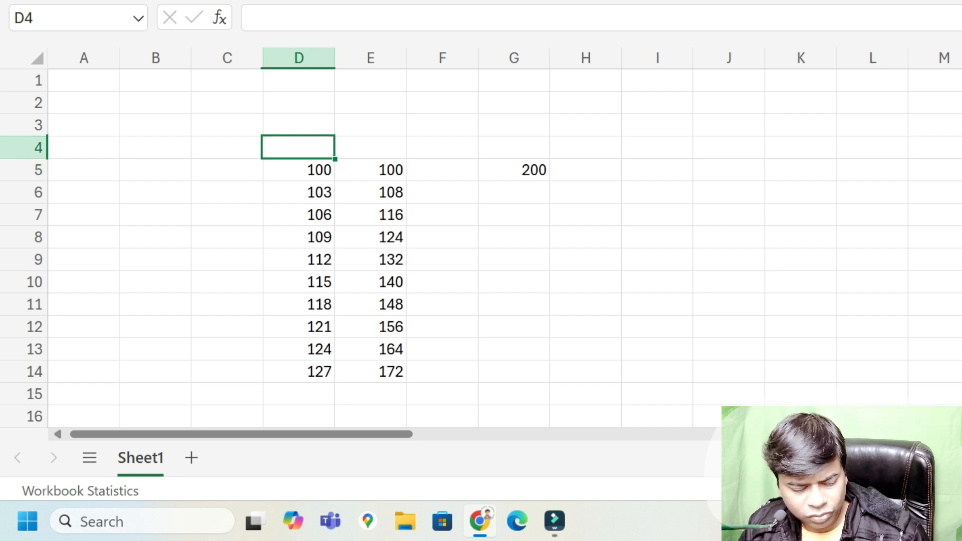
text(Qty)
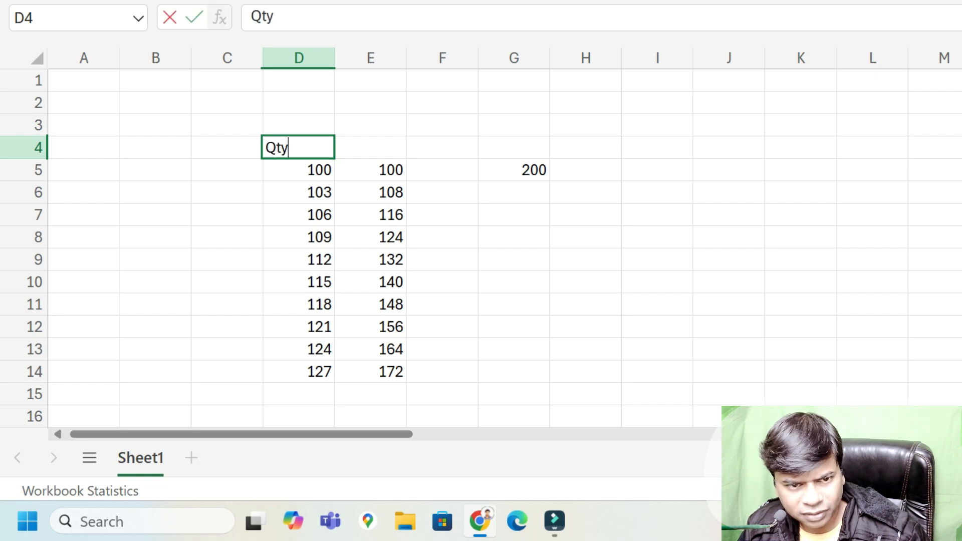
key(Tab)
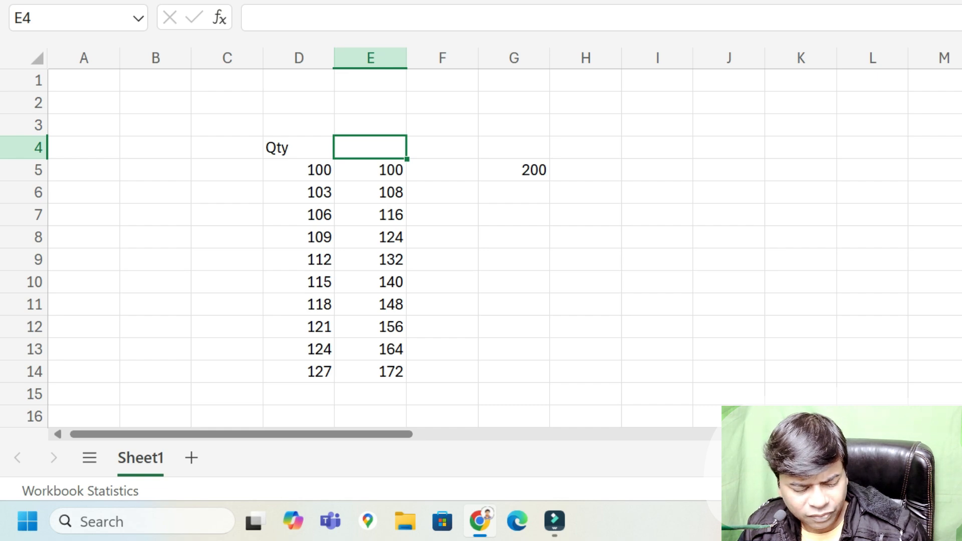
- Enter the heading Wt in cell E4 and the heading GT in cell G4 above the SUM formula
text(Wt)
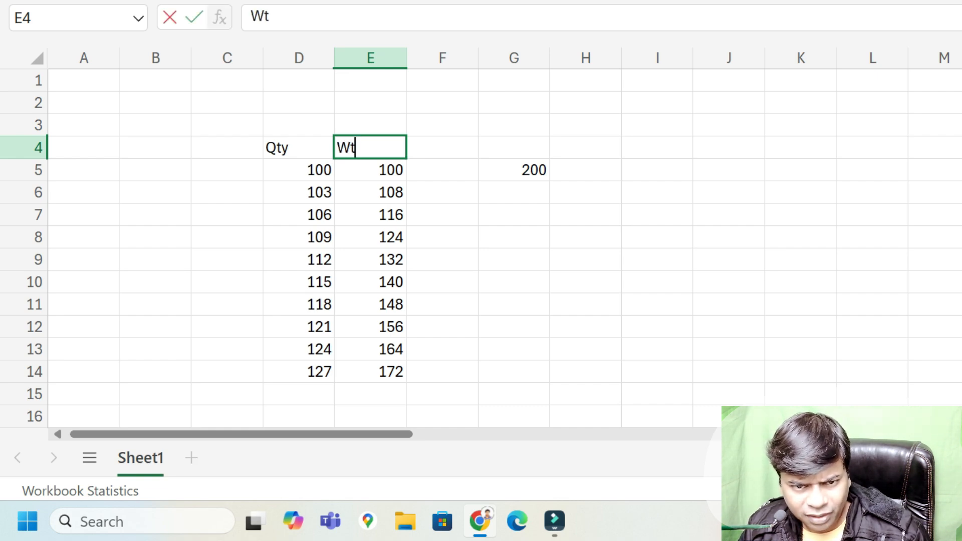
click(513, 147)
text(GT)
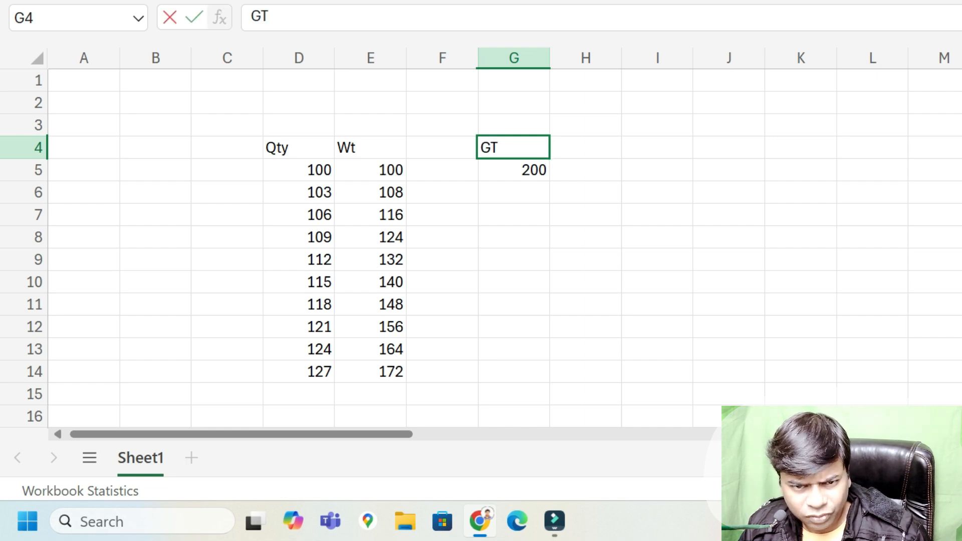
key(Return)
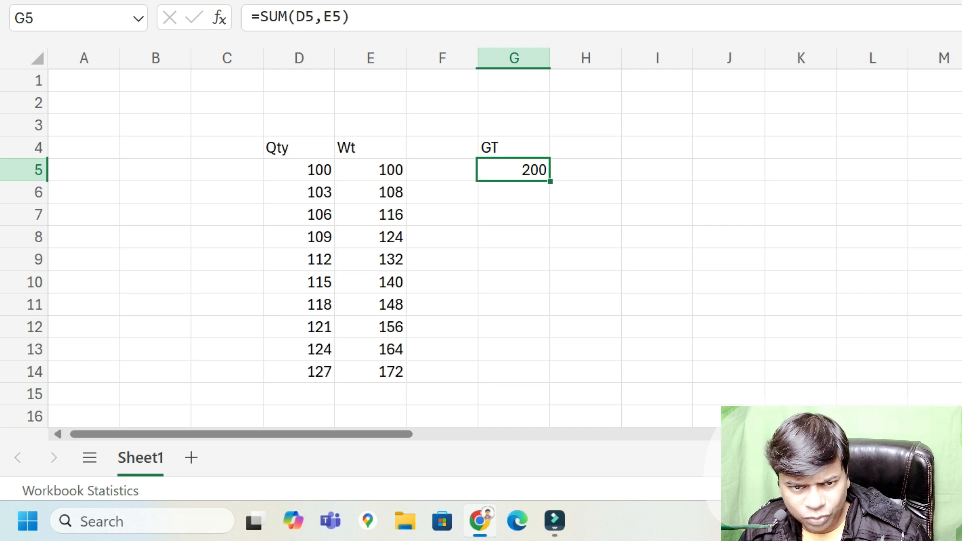
- Examine the cells of column F between the Wt and GT columns, from row 4 to row 13, and the formula in G5
key(Up)
key(Left)
key(Down)
key(Down)
key(Down)
key(Down)
key(Down)
key(Down)
key(Down)
key(Down)
key(Down)
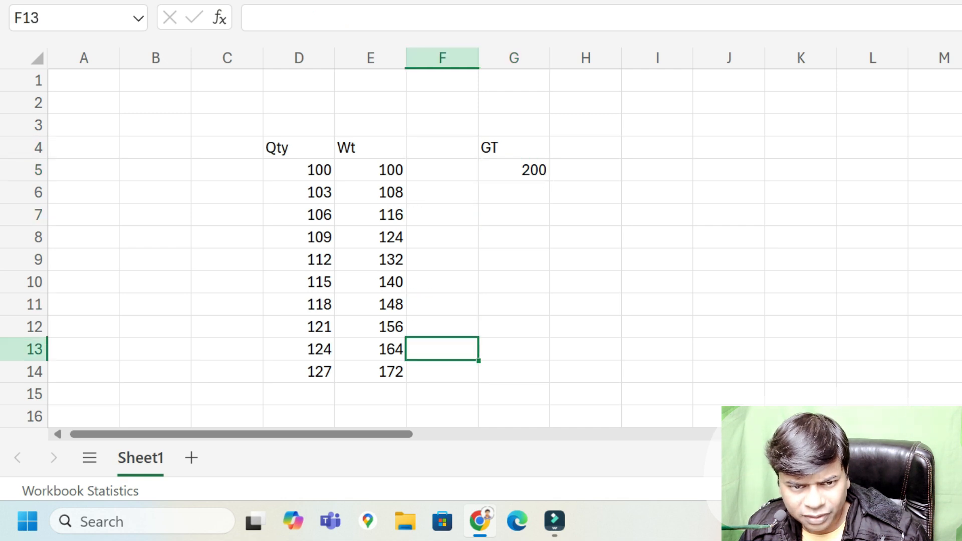
key(Up)
key(Up)
key(Up)
key(Up)
key(Up)
key(Up)
key(Up)
key(Up)
key(Up)
key(Down)
key(Down)
key(Down)
key(Down)
key(Down)
key(Down)
key(Down)
key(Down)
key(Down)
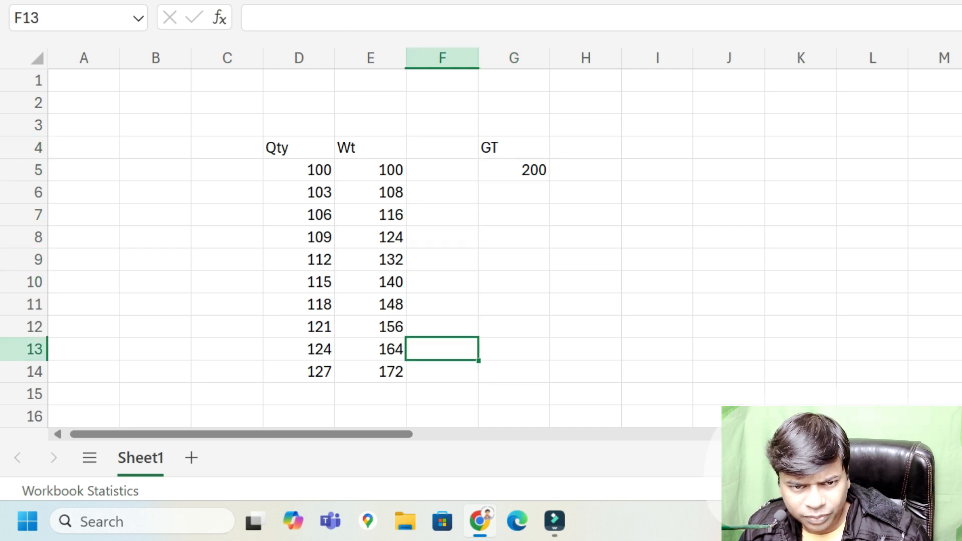
click(513, 170)
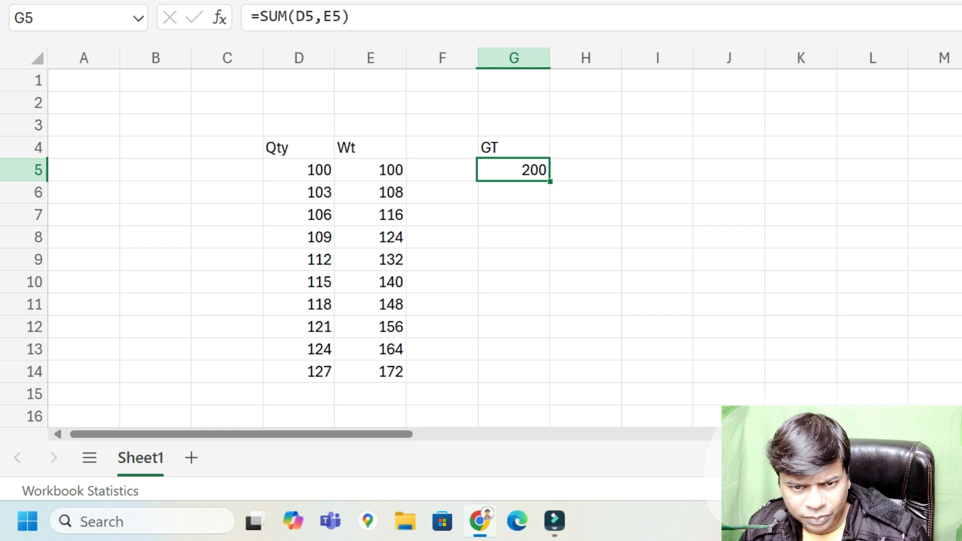
- Enter the heading sd in cell F4 between the Wt and GT headings
click(442, 147)
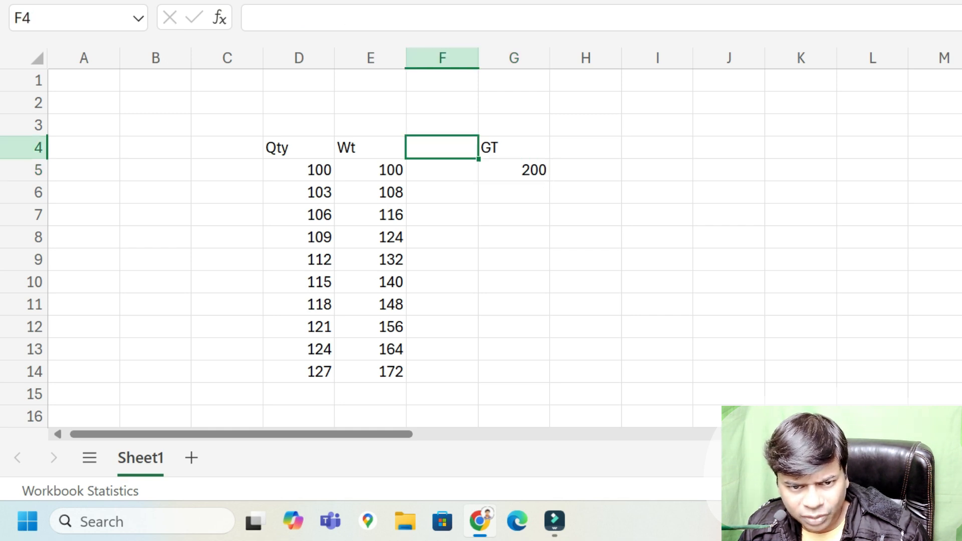
text(sd)
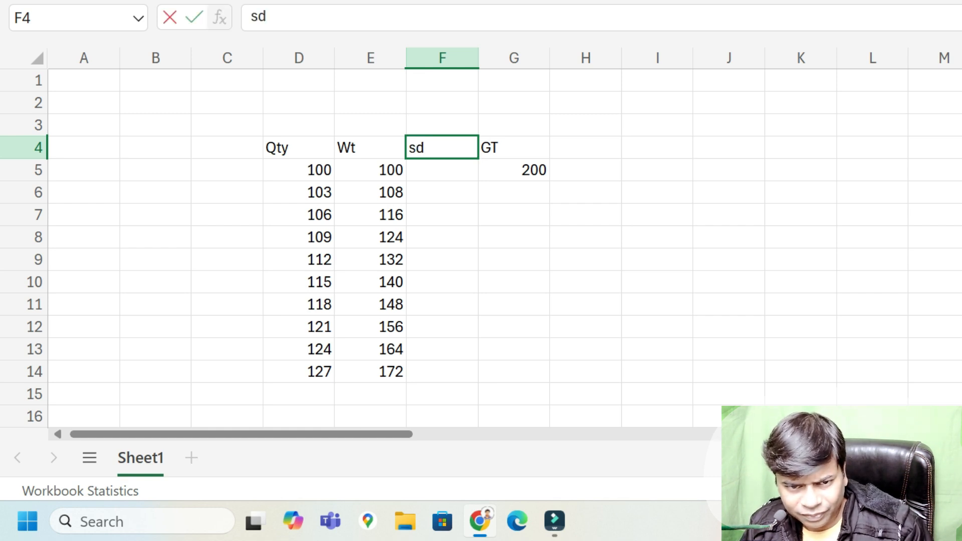
key(Return)
- Autofill the SUM formula from cell G5 down the GT column to row 14
key(Down)
key(Down)
key(Down)
key(Down)
key(Down)
key(Down)
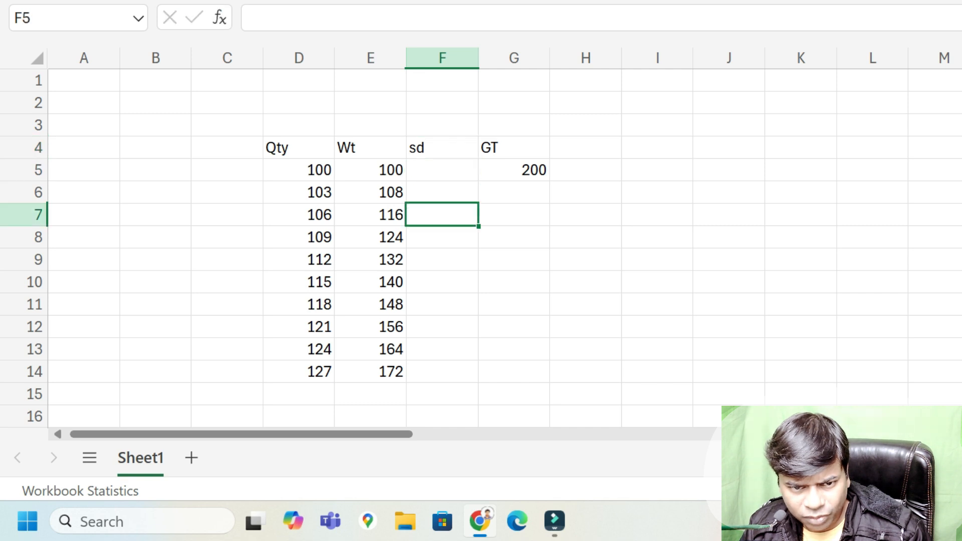
key(ctrl+Up)
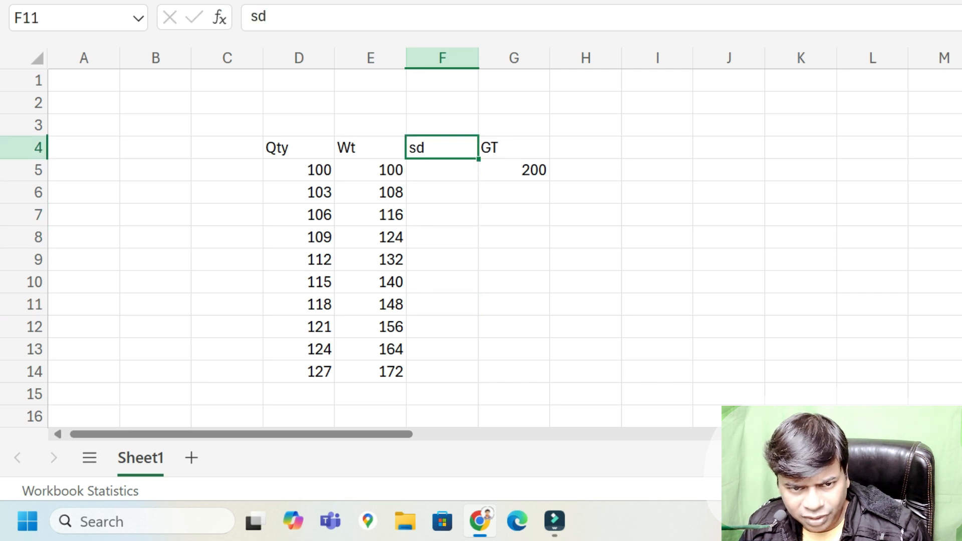
click(513, 170)
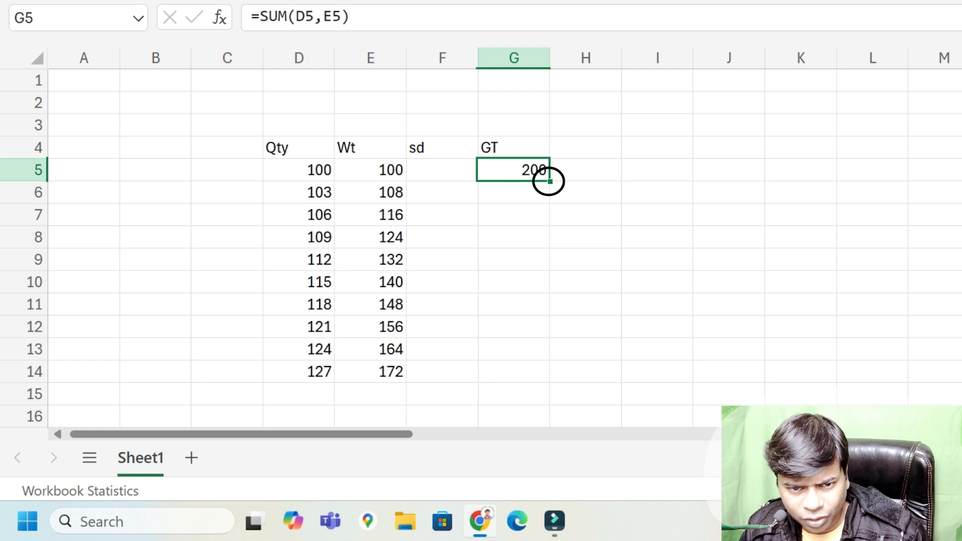
double_click(550, 181)
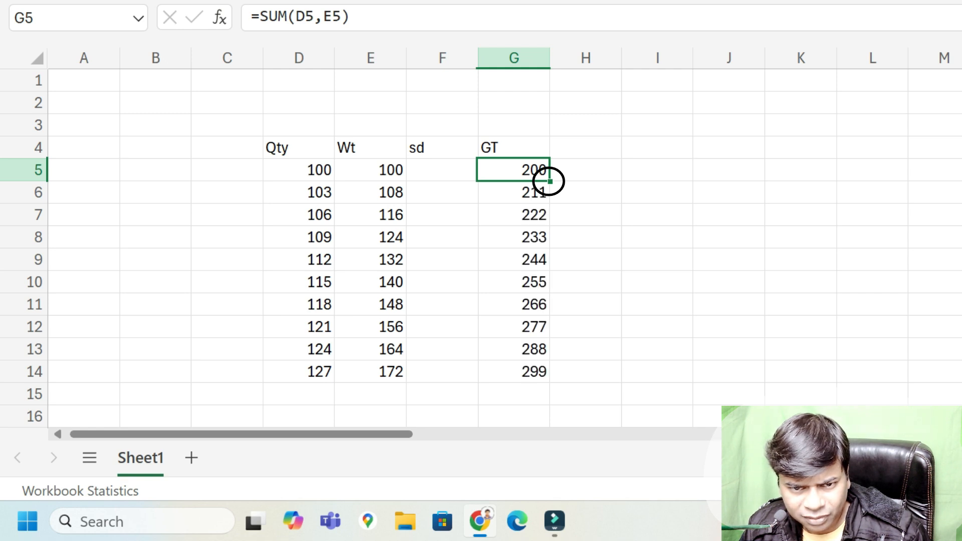